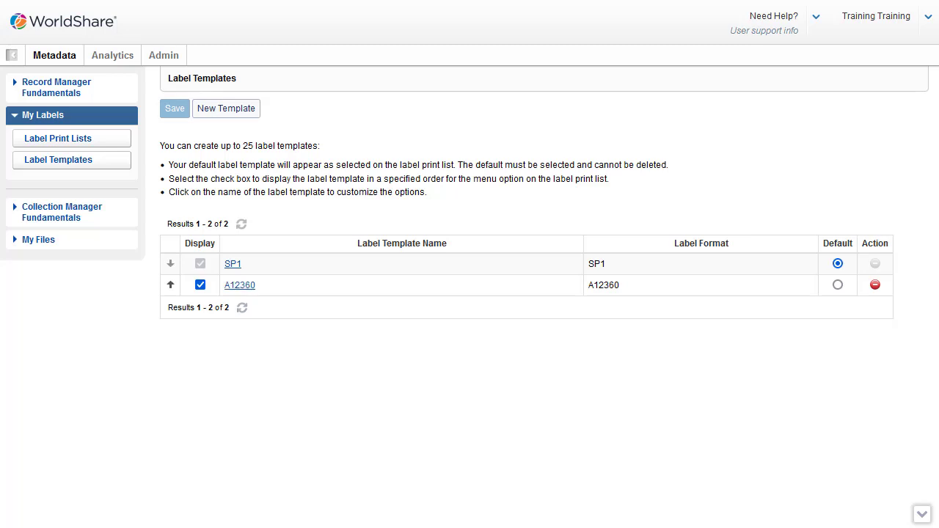
Step: Open the A12360 label template, check its page settings, and collapse the label settings section
left_click(242, 286)
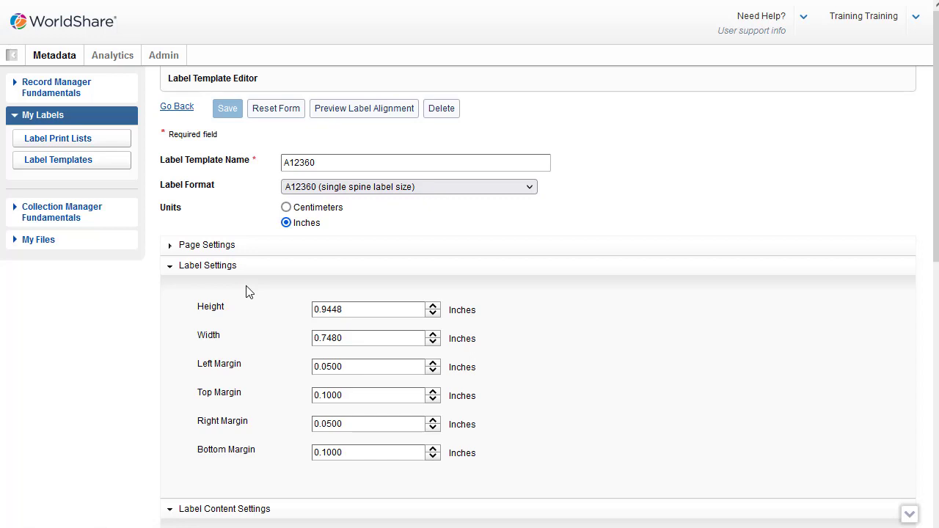
left_click(225, 248)
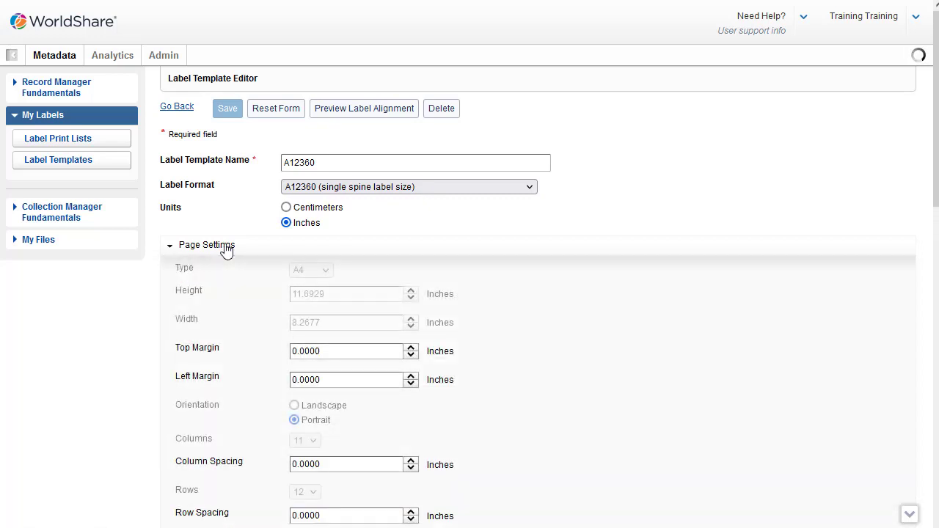
left_click(224, 247)
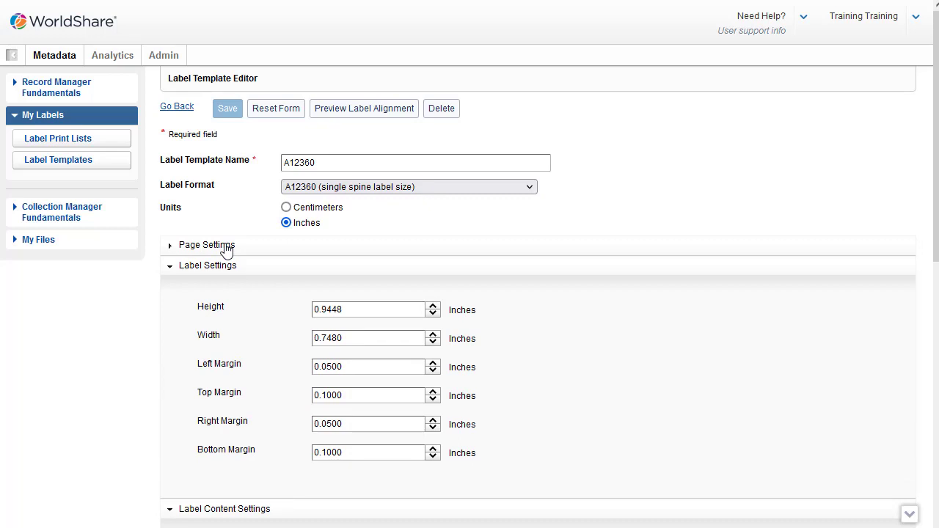
left_click(215, 268)
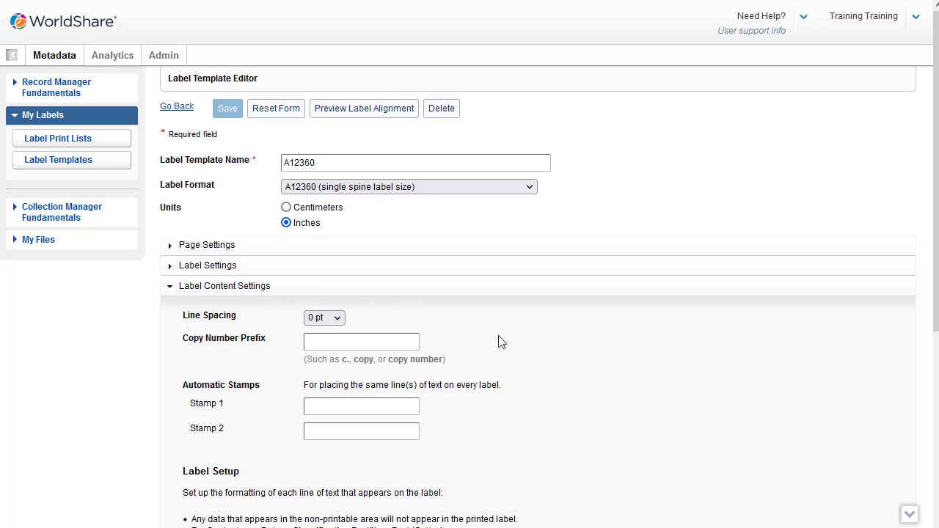
Step: Set the font size to 10 for display lines 1 to 5 in the label setup
scroll(499, 340, "down", 3)
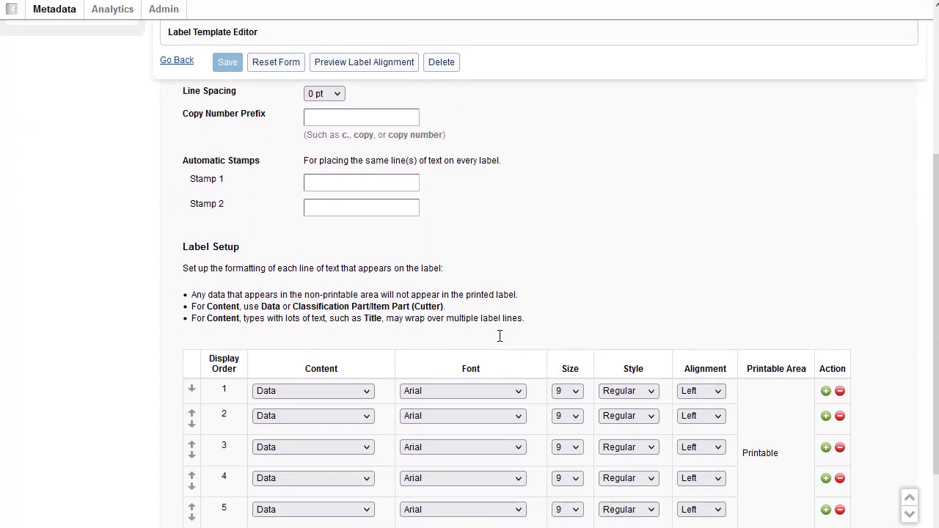
scroll(499, 336, "down", 1)
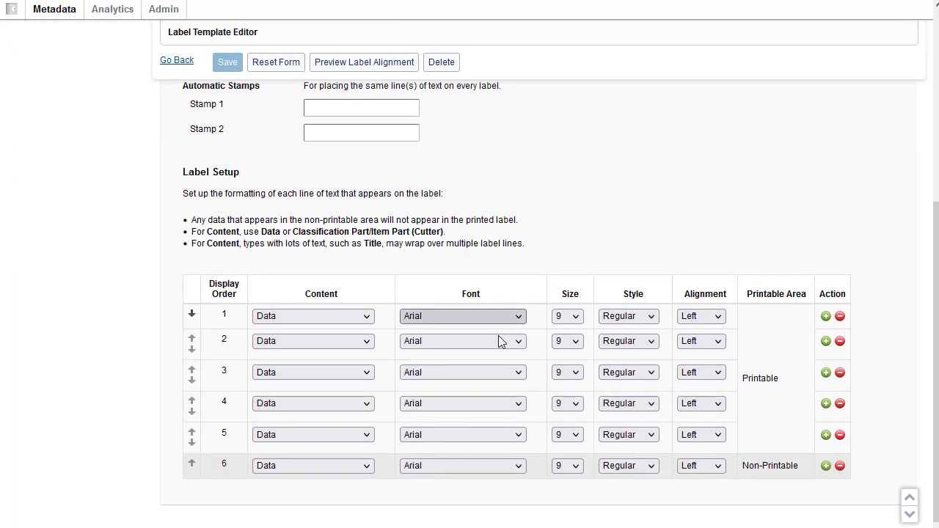
left_click(576, 317)
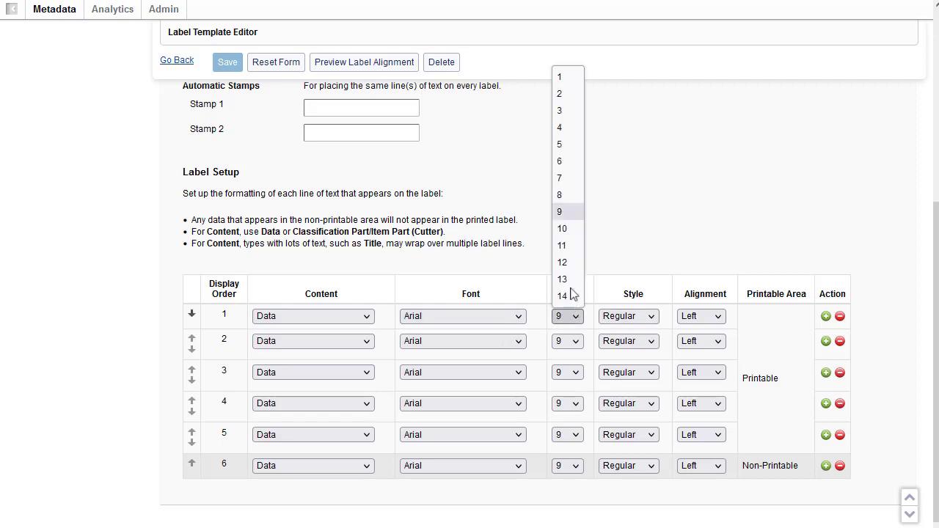
left_click(563, 229)
left_click(570, 342)
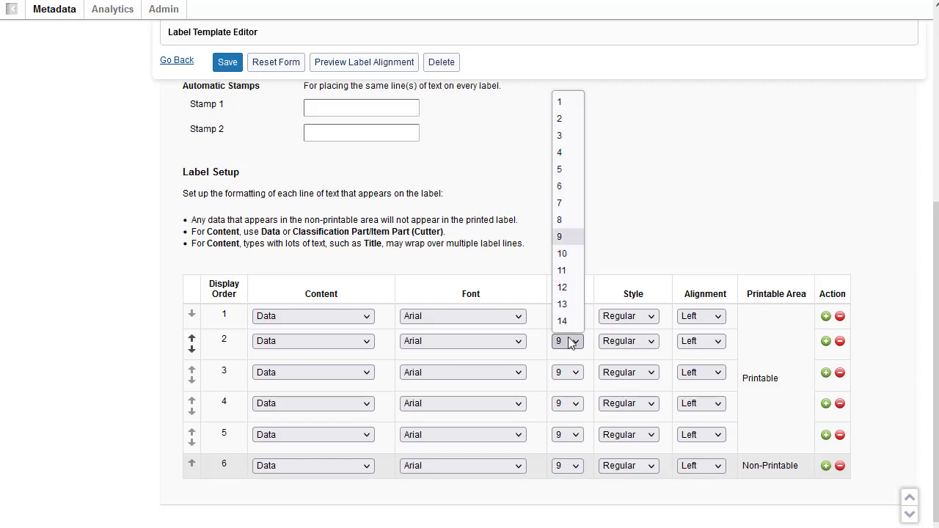
left_click(563, 254)
left_click(575, 376)
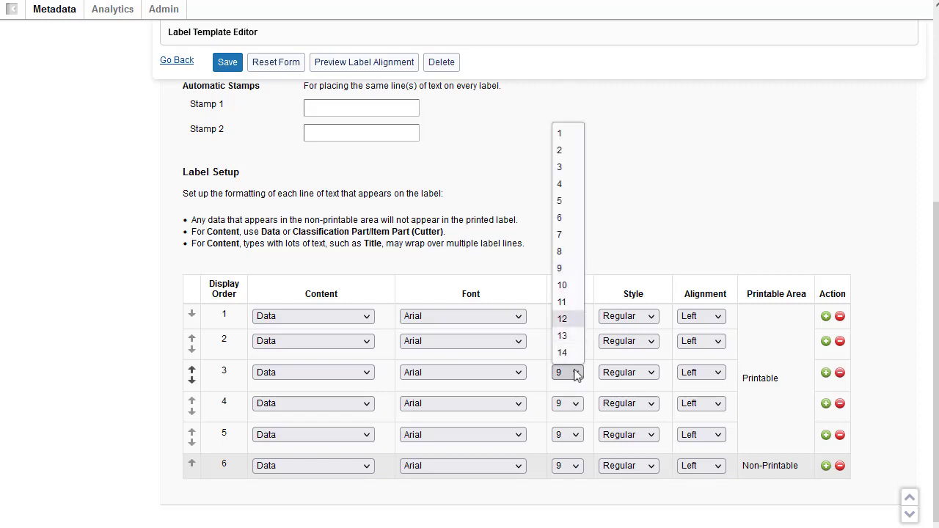
left_click(569, 292)
left_click(576, 403)
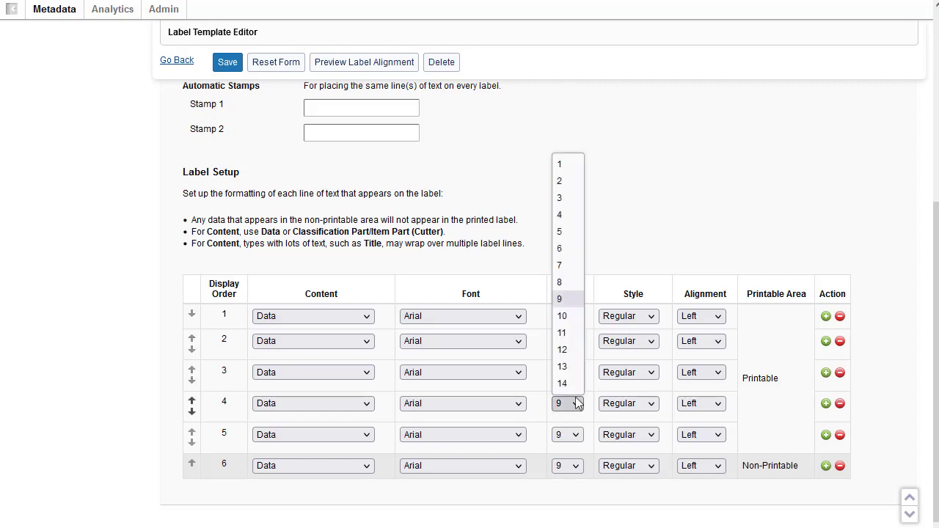
left_click(574, 316)
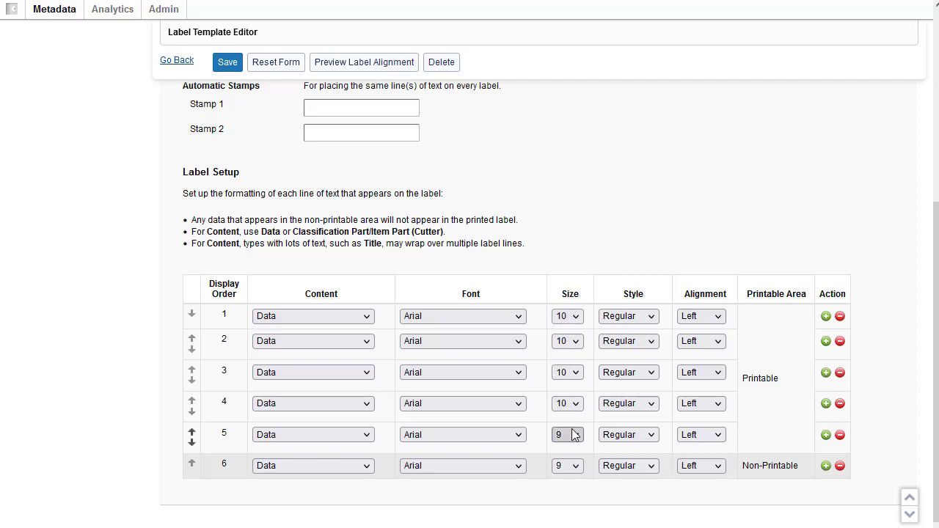
left_click(570, 434)
left_click(572, 348)
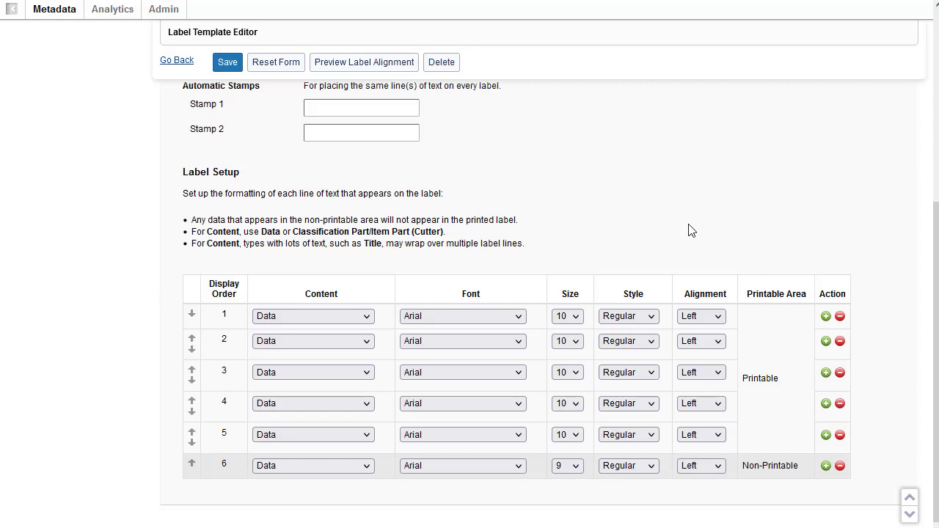
Step: Preview the A12360 template's label alignment, then save the template and return to the template list
left_click(365, 63)
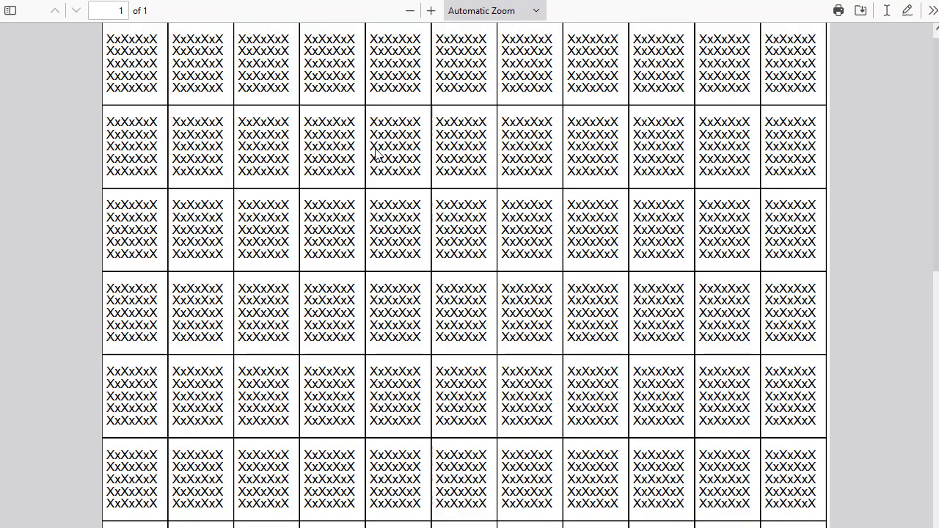
key("ctrl+w")
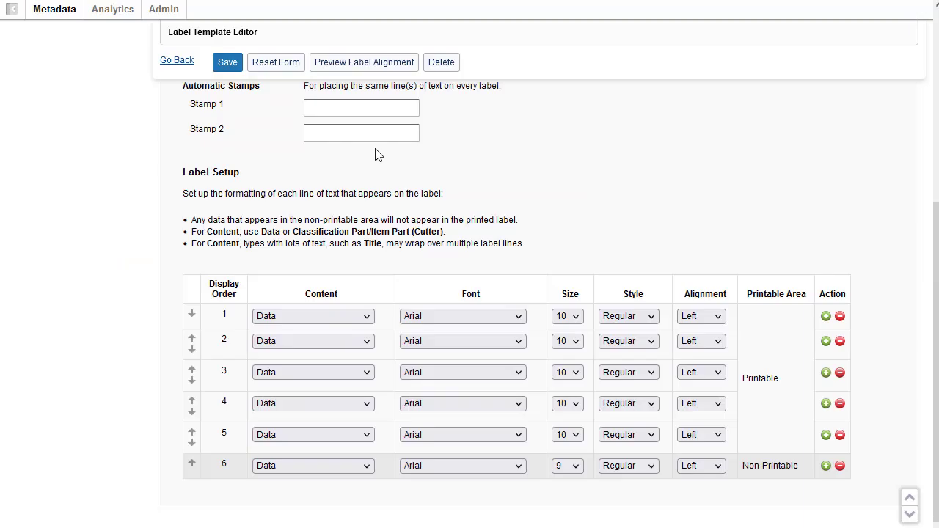
left_click(228, 65)
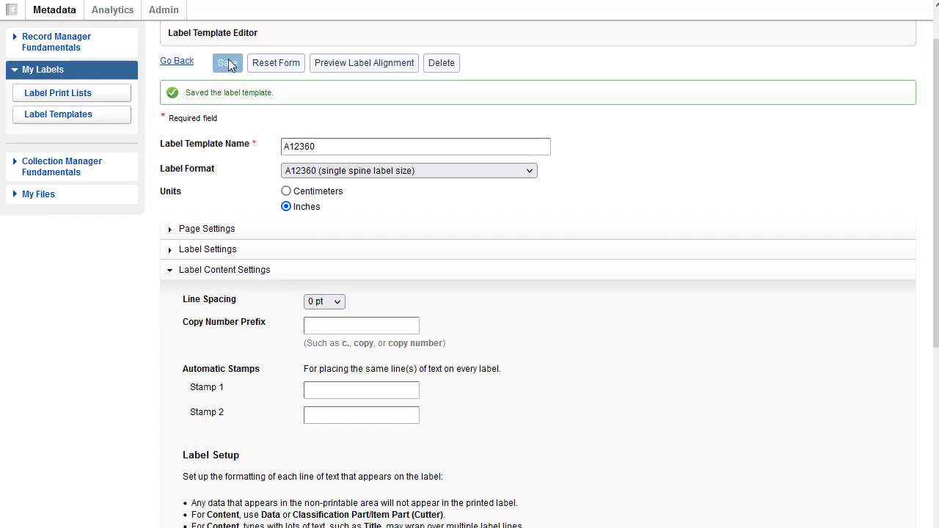
left_click(178, 62)
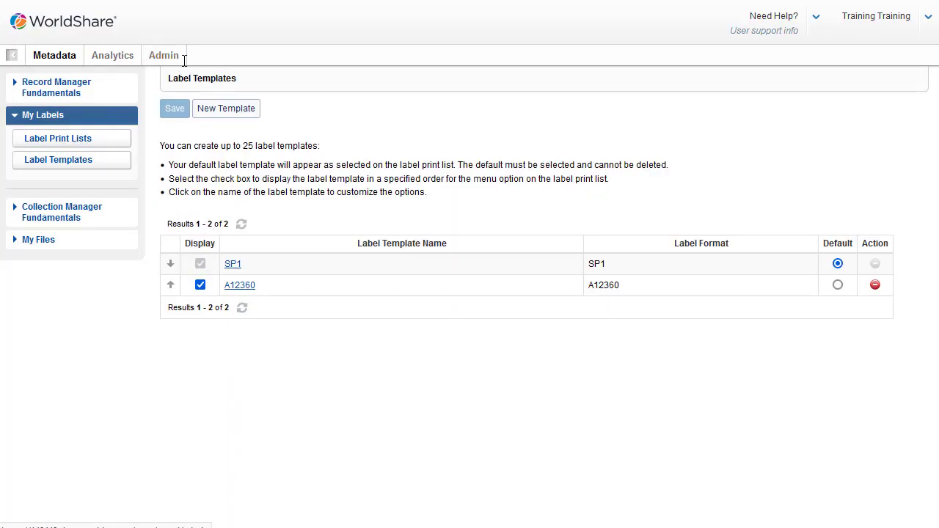
Step: Create a new label template named SL4 using the SL4 format (label set using one spine and two processing labels)
left_click(226, 110)
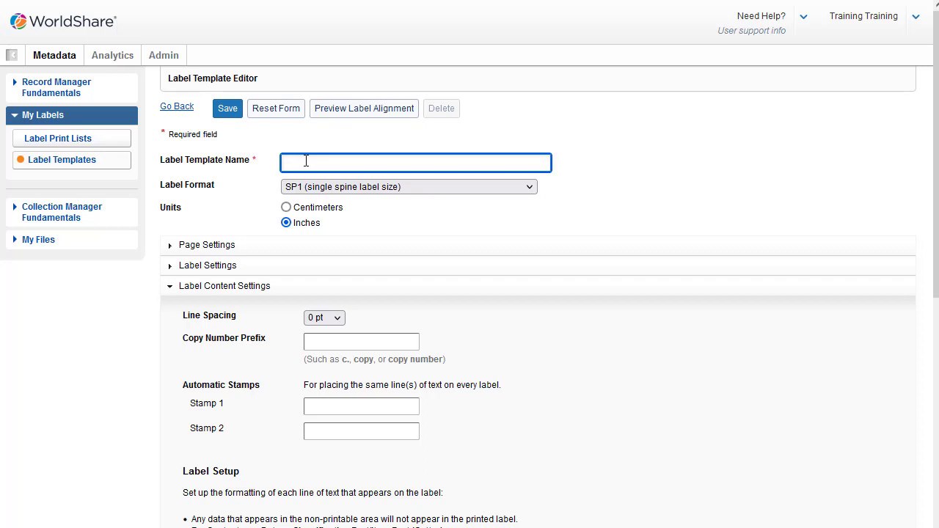
type("SL4")
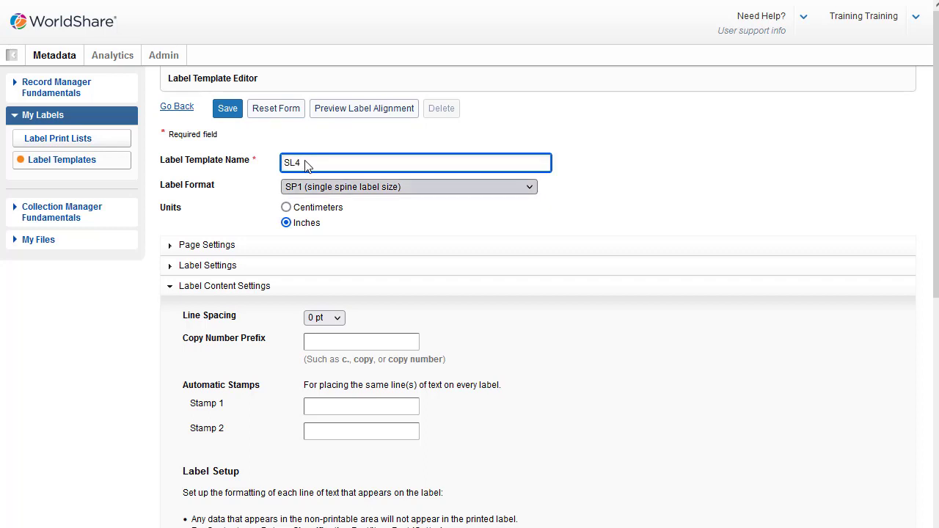
left_click(323, 193)
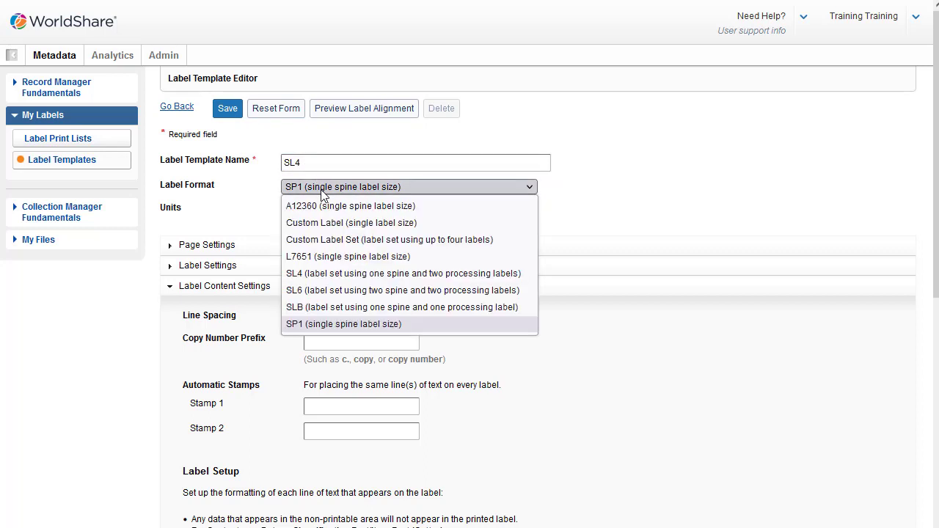
left_click(317, 279)
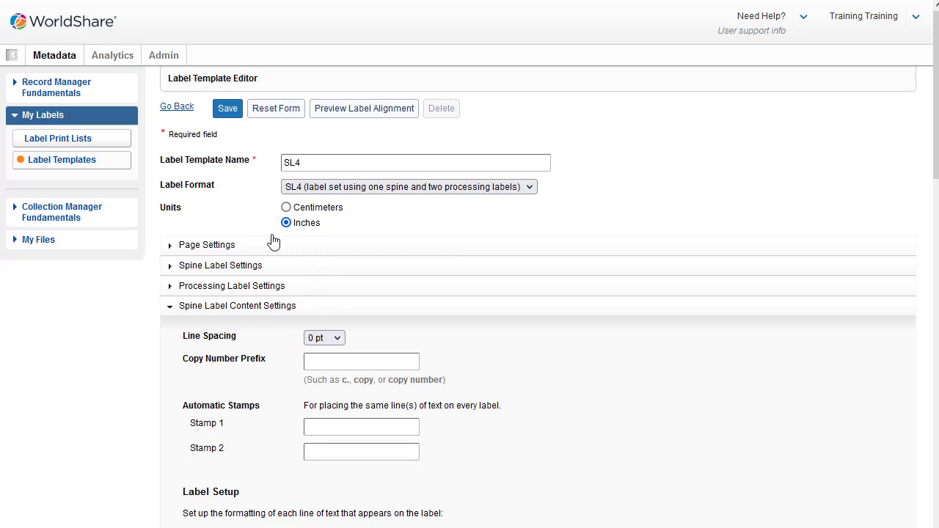
Step: Review the page settings and spine label settings of the new SL4 template
left_click(204, 249)
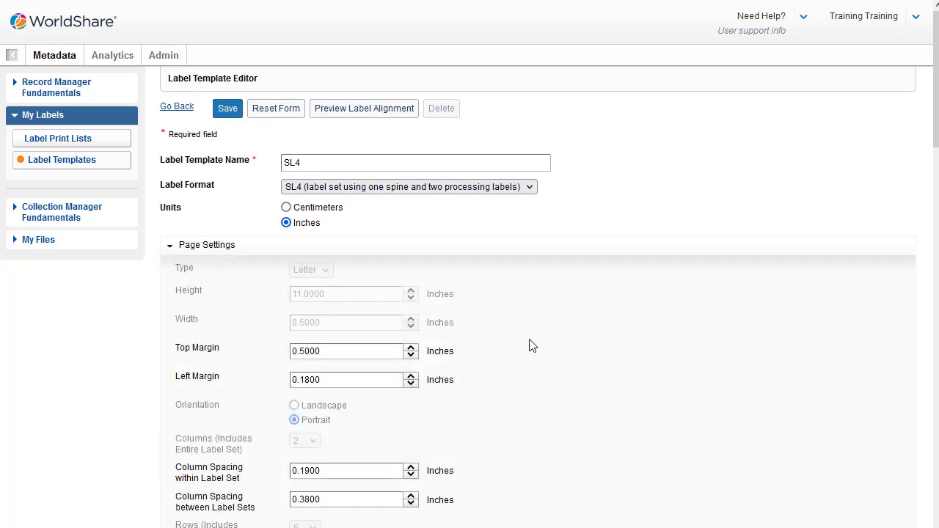
scroll(532, 345, "down", 3)
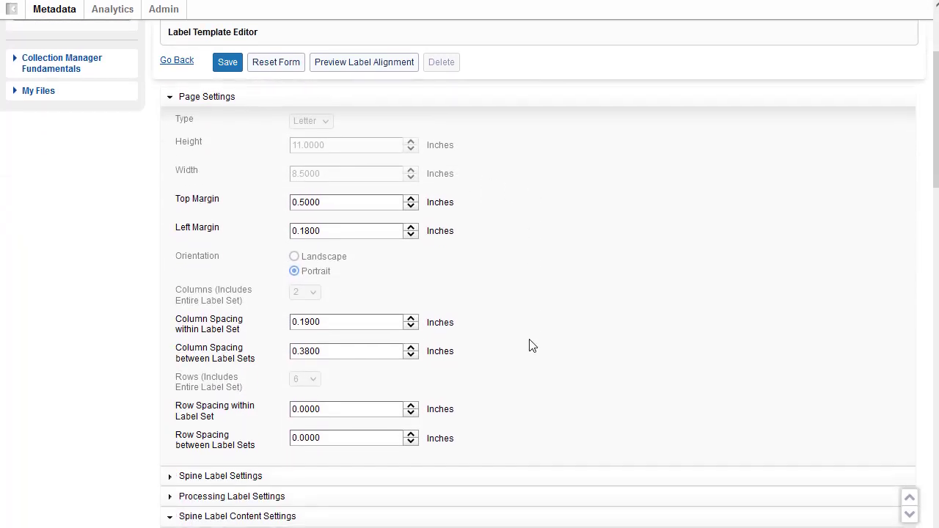
scroll(532, 345, "up", 3)
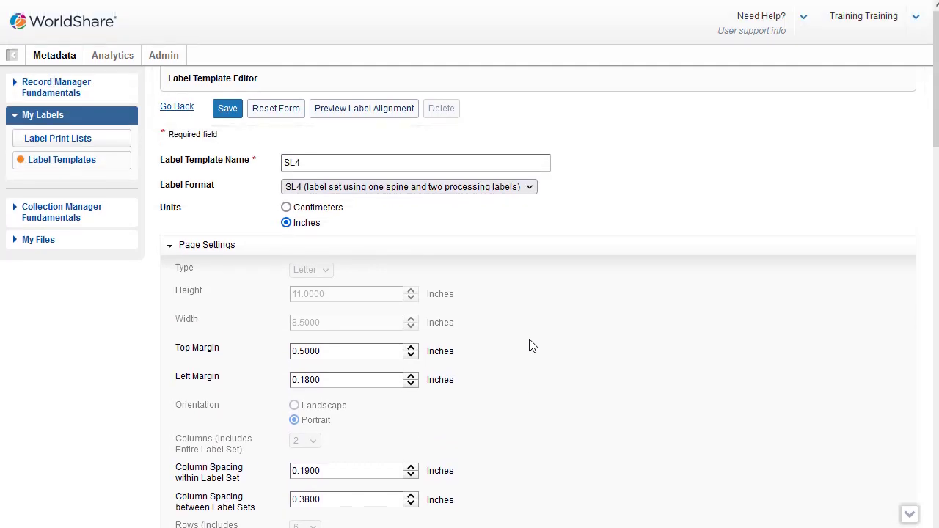
left_click(209, 247)
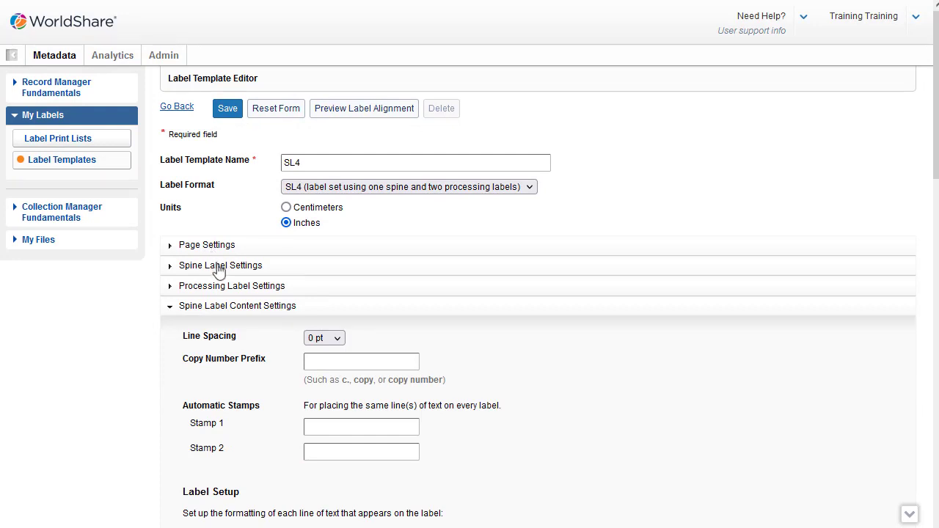
left_click(218, 268)
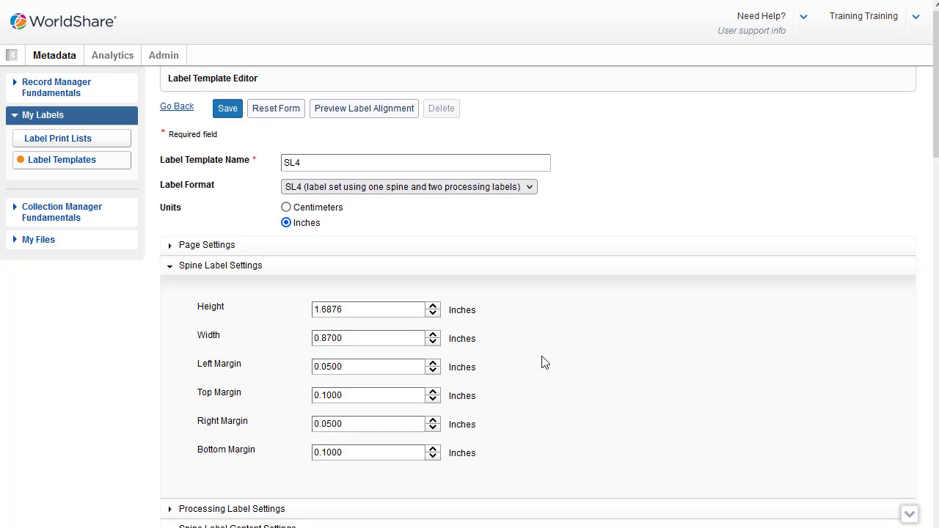
left_click(224, 268)
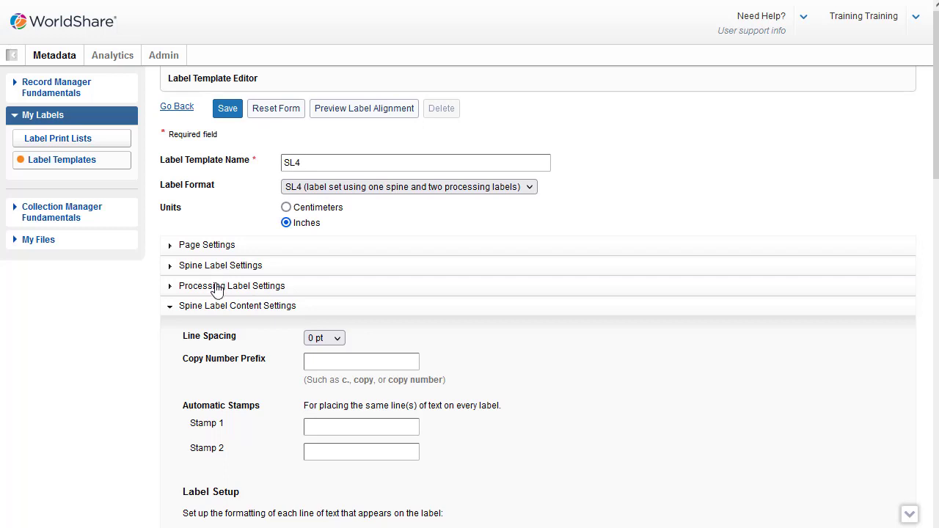
Step: Enable Mirror Edits in the processing label settings so both labels use the same measurements and margins
left_click(216, 288)
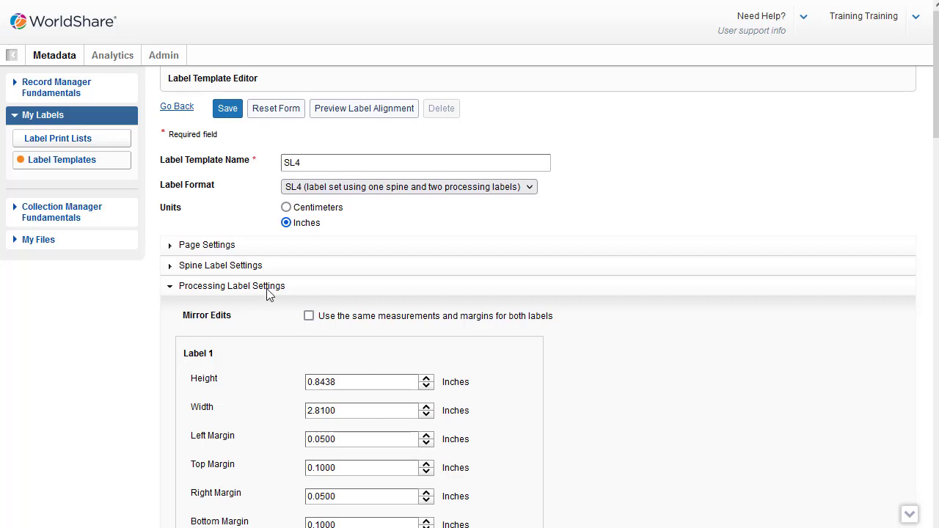
left_click(309, 317)
scroll(585, 406, "down", 1)
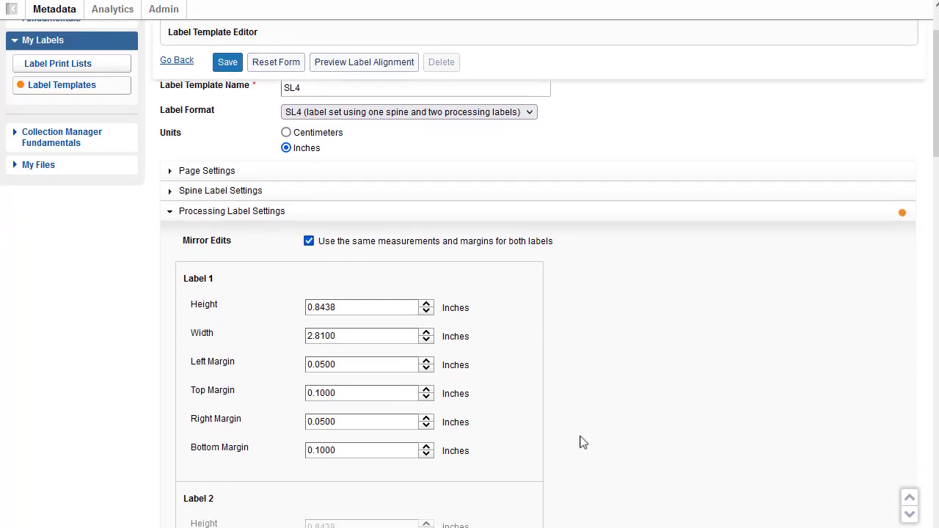
scroll(578, 465, "down", 1)
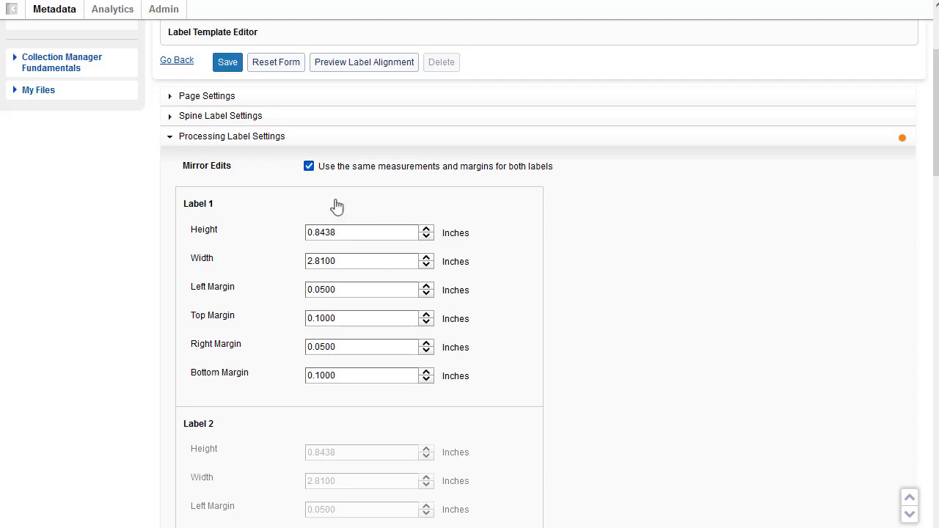
Step: Enter "Ref" as automatic Stamp 1 in the spine label content settings
scroll(284, 149, "down", 5)
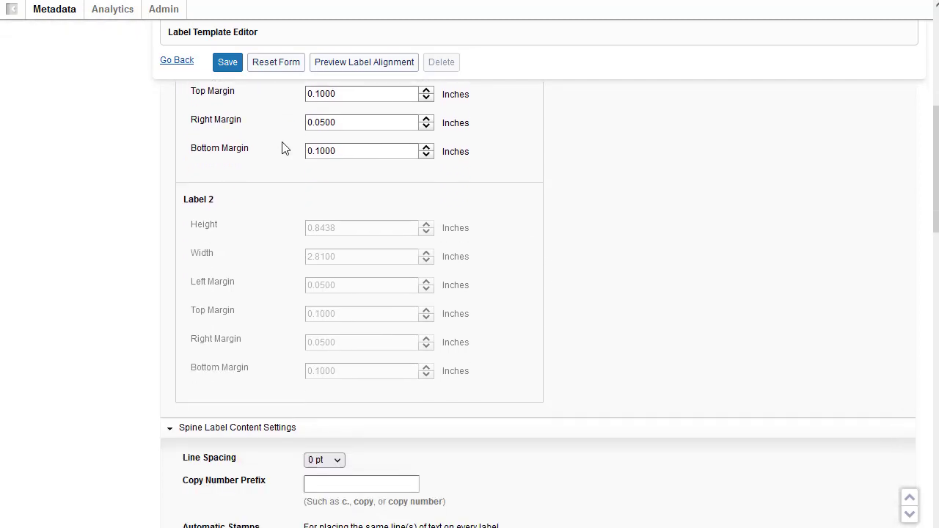
scroll(308, 150, "down", 1)
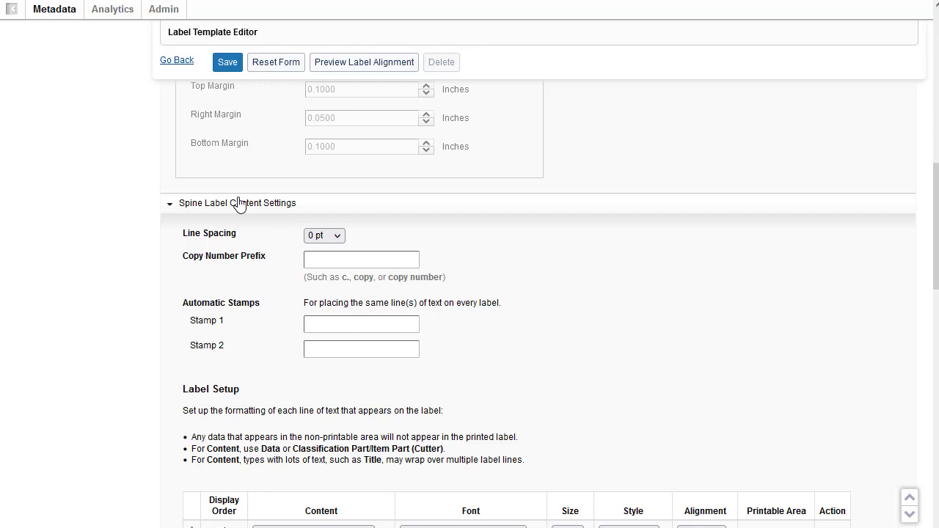
scroll(449, 242, "down", 1)
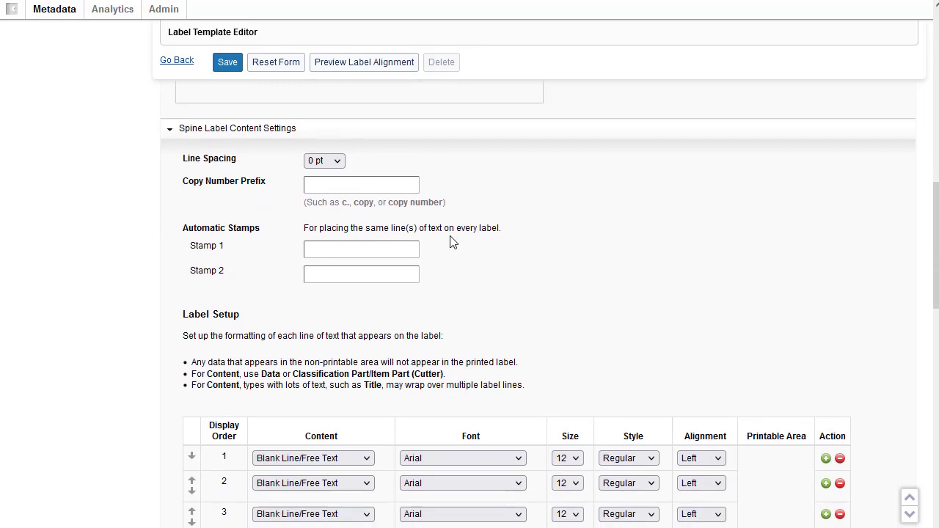
scroll(452, 242, "down", 1)
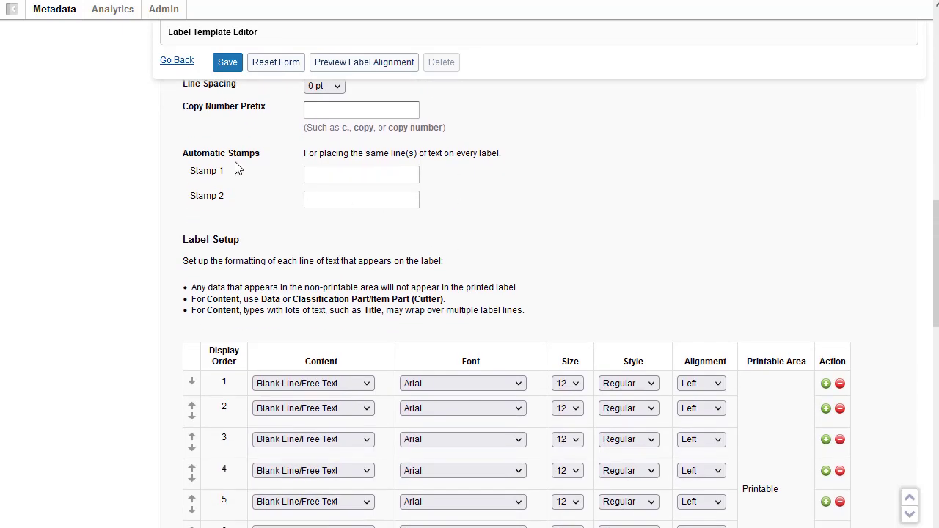
left_click(330, 177)
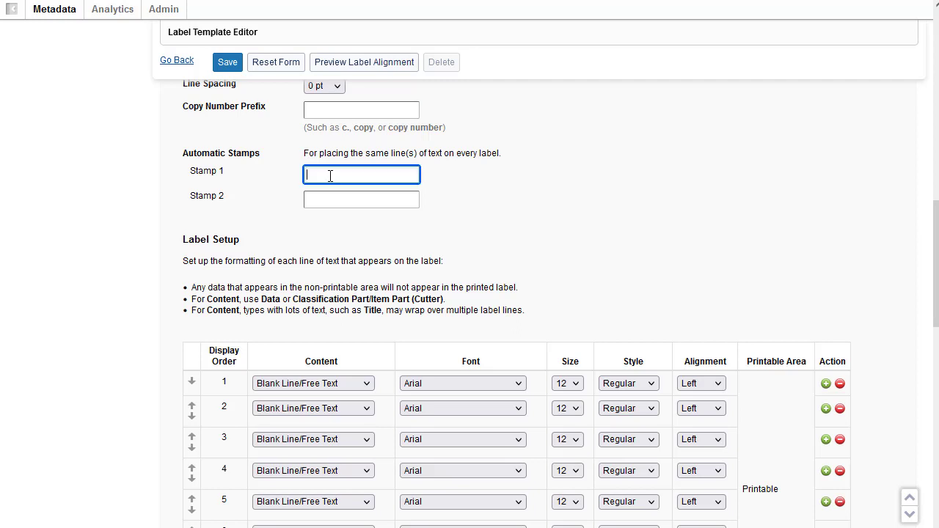
type("Ref")
scroll(516, 230, "down", 2)
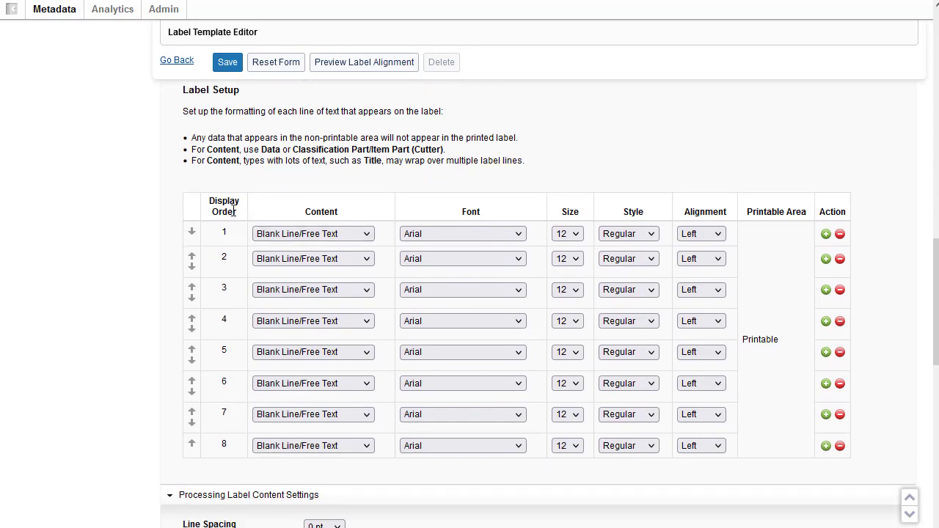
Step: In the spine label setup table, set line 1's content to Stamp 1 and lines 2 through 6 to Data
left_click(365, 235)
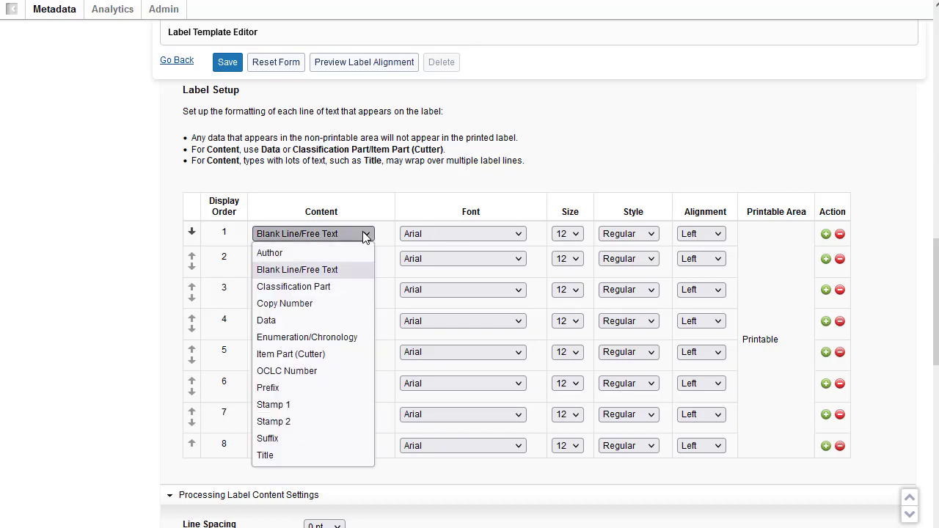
left_click(341, 407)
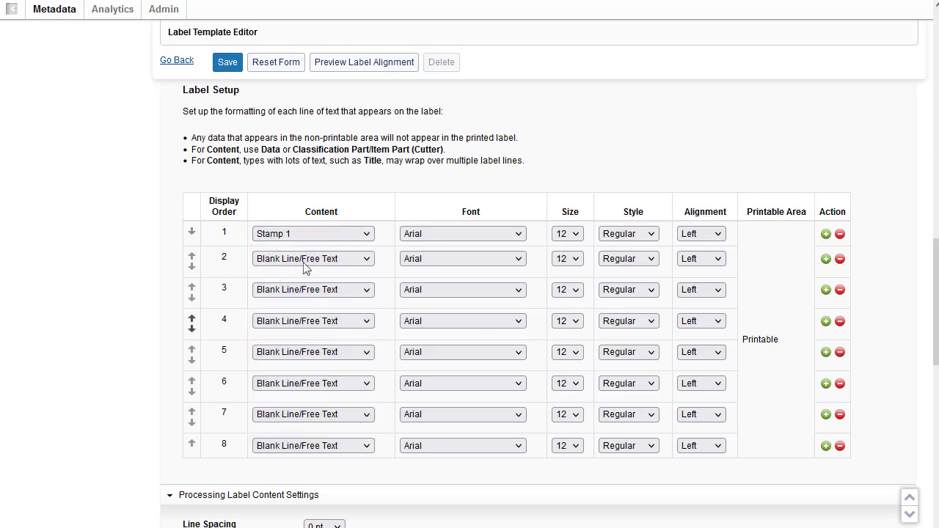
left_click(366, 260)
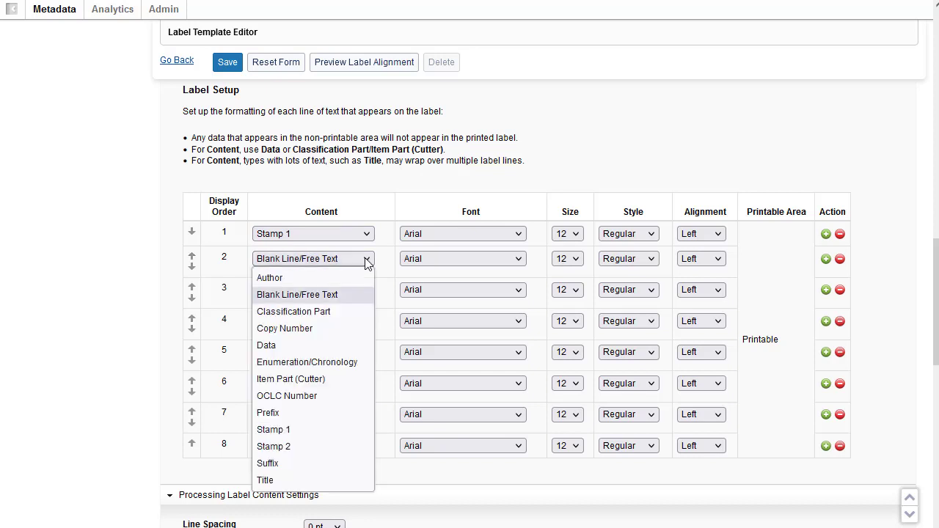
left_click(328, 345)
left_click(359, 297)
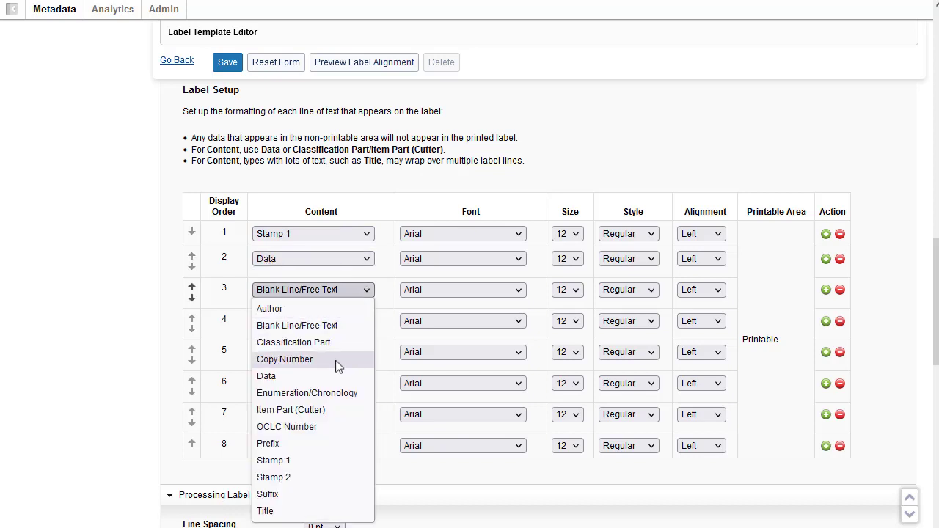
left_click(335, 377)
left_click(366, 321)
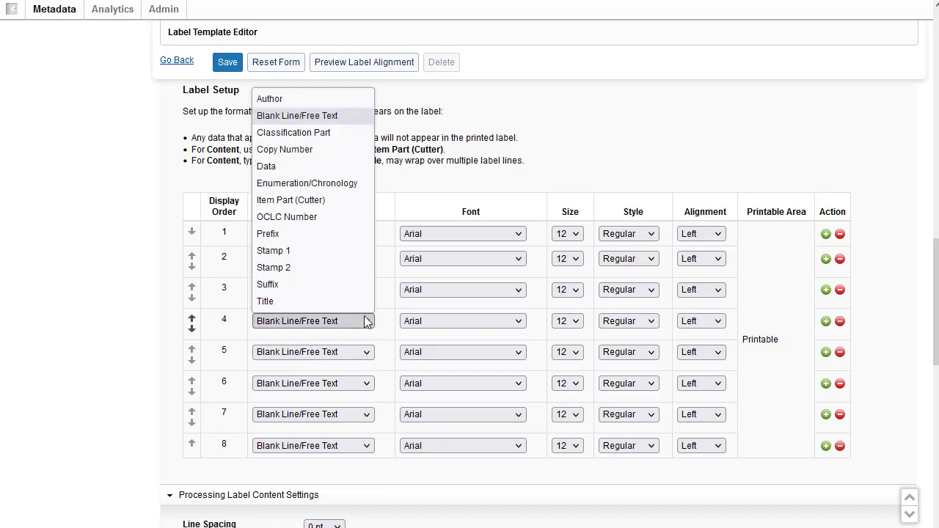
left_click(313, 170)
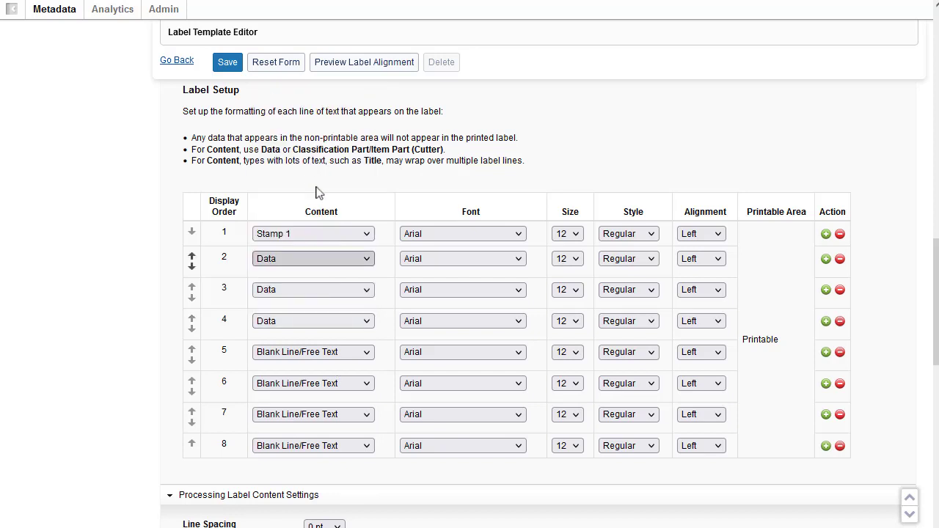
left_click(342, 352)
left_click(315, 197)
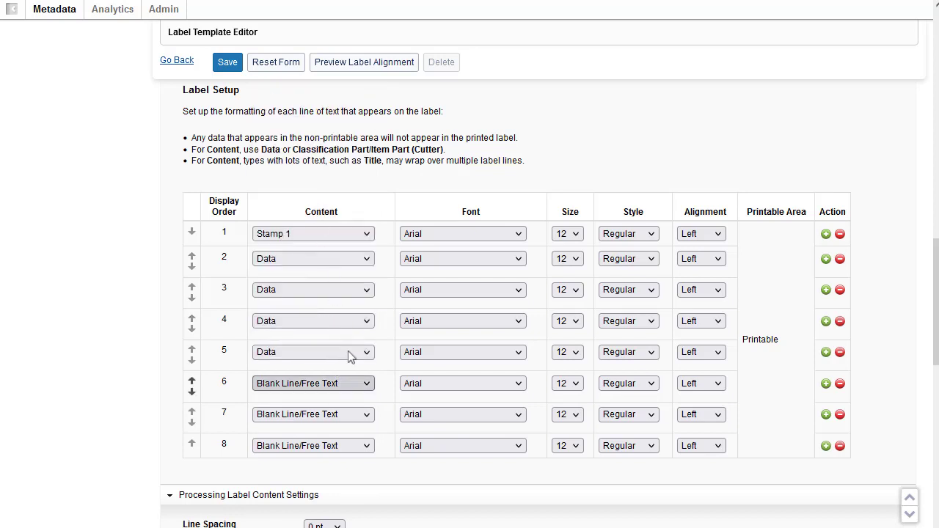
left_click(359, 384)
left_click(330, 233)
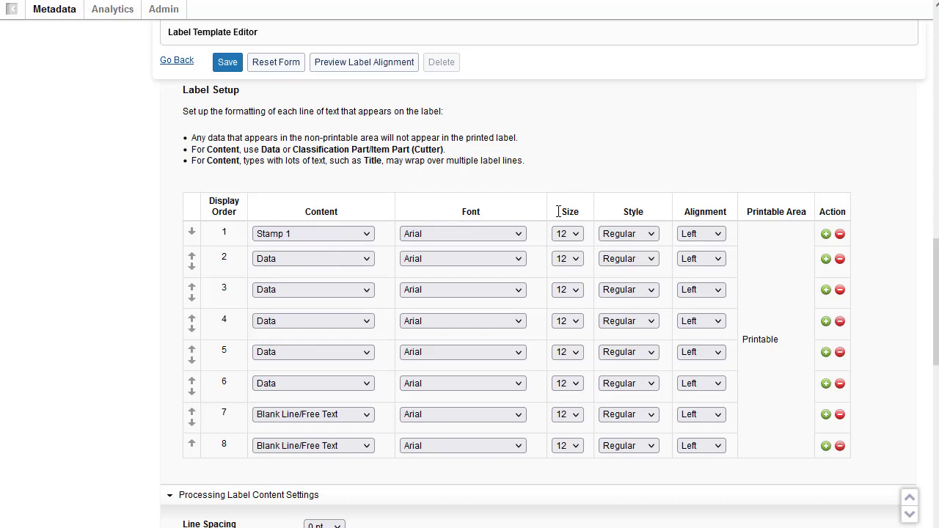
left_click(651, 235)
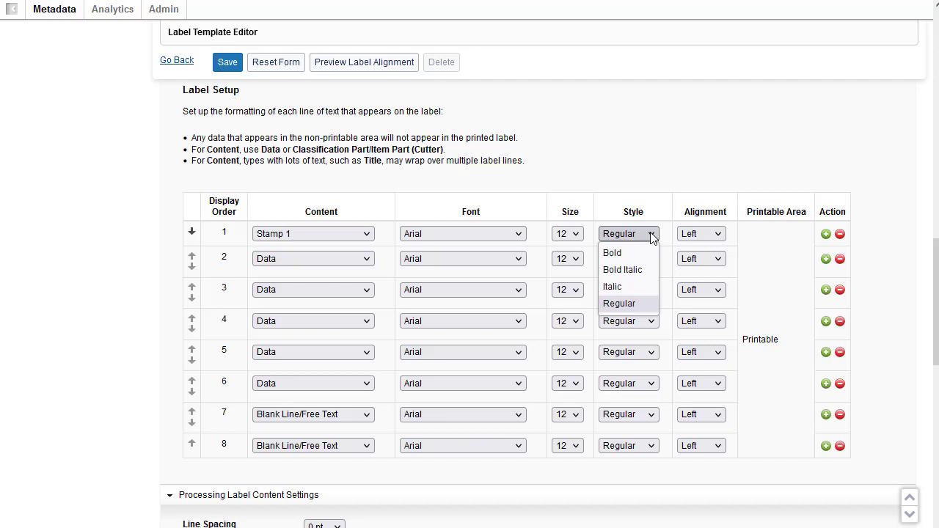
left_click(651, 235)
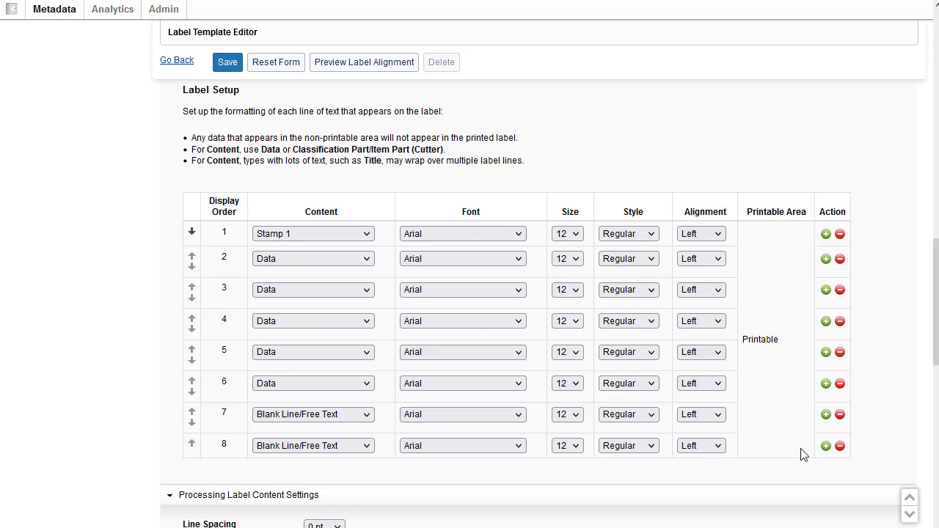
Step: Enable Mirror Edits in the processing label content settings so both labels use the same content and formatting
scroll(802, 453, "down", 3)
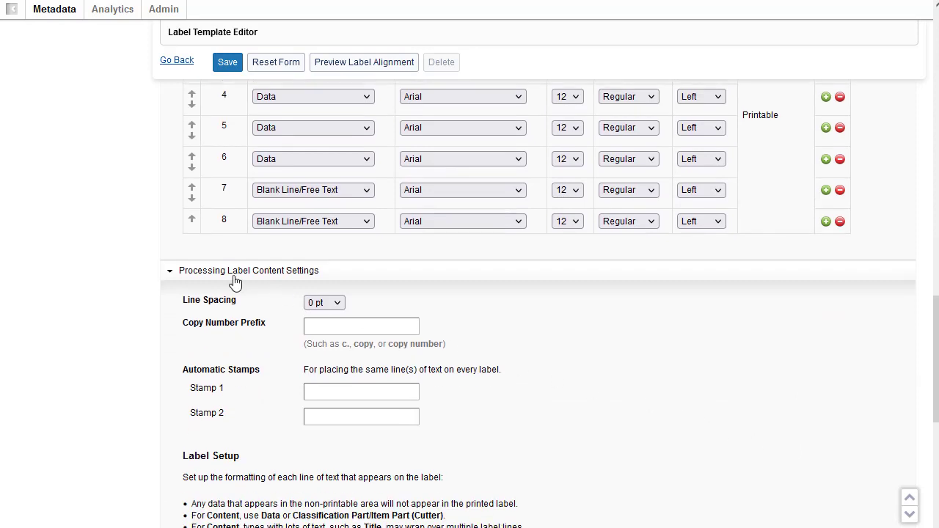
scroll(235, 283, "down", 3)
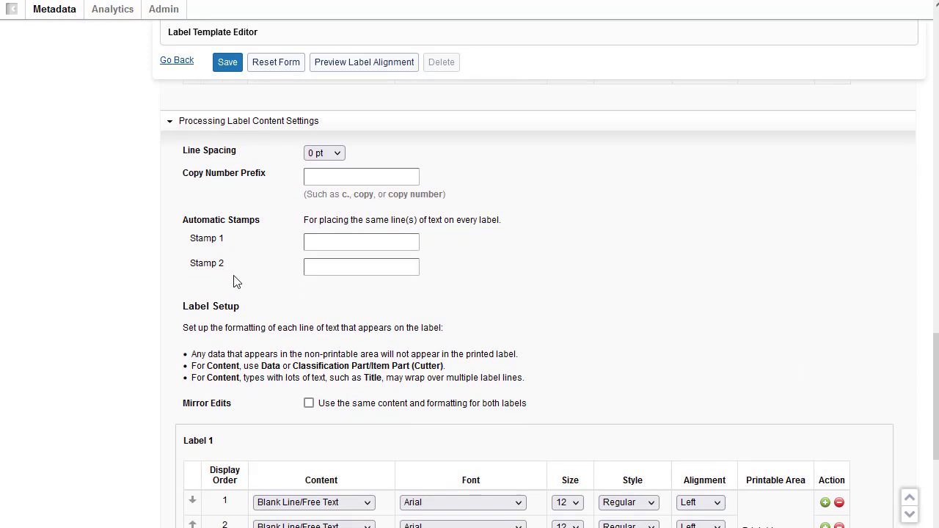
scroll(235, 282, "down", 2)
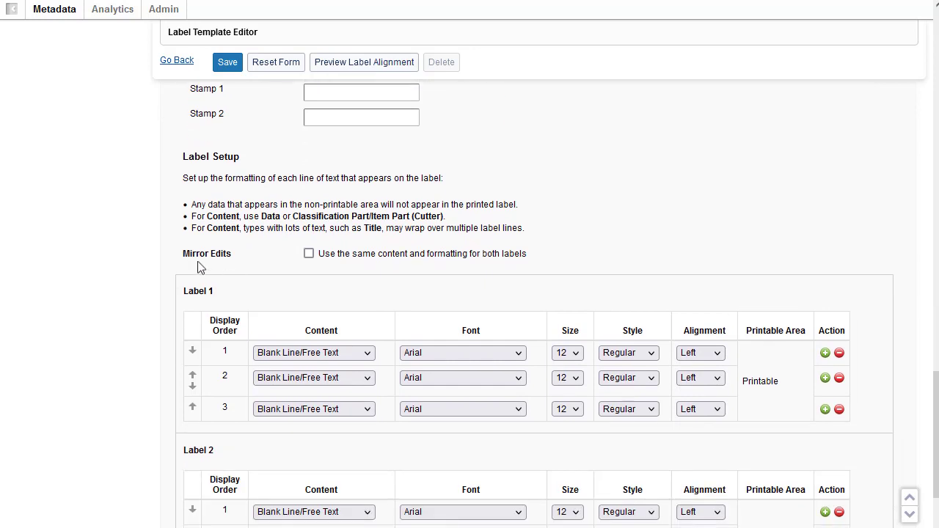
left_click(309, 254)
Step: Set line 1 of processing Label 1 to Title and save the label template
scroll(308, 255, "down", 2)
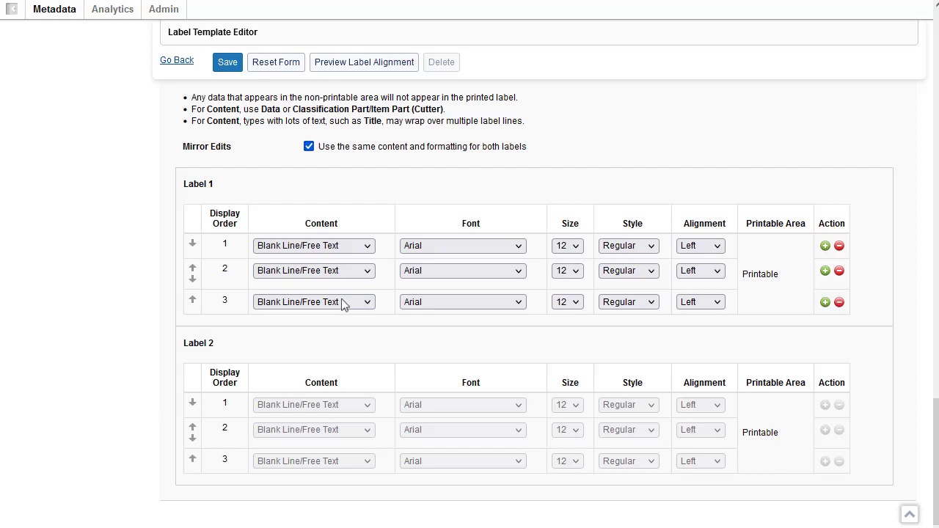
left_click(370, 249)
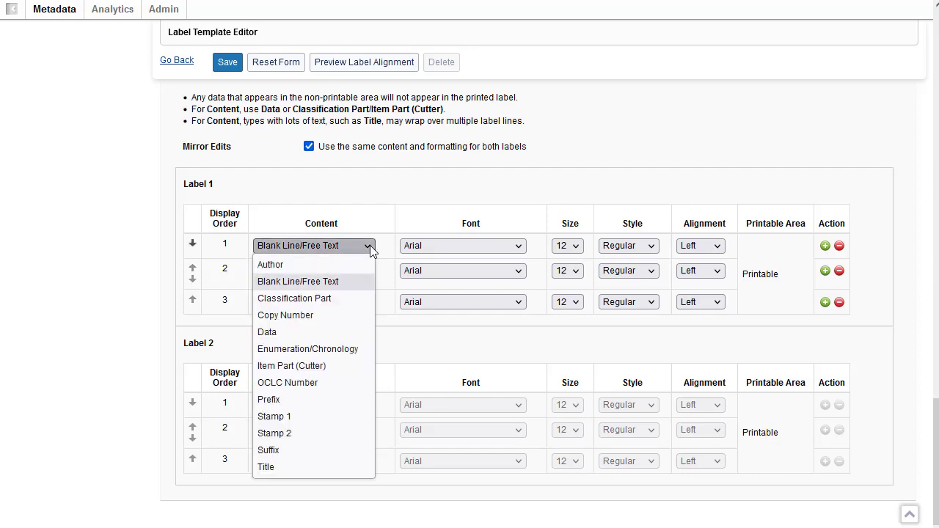
left_click(320, 467)
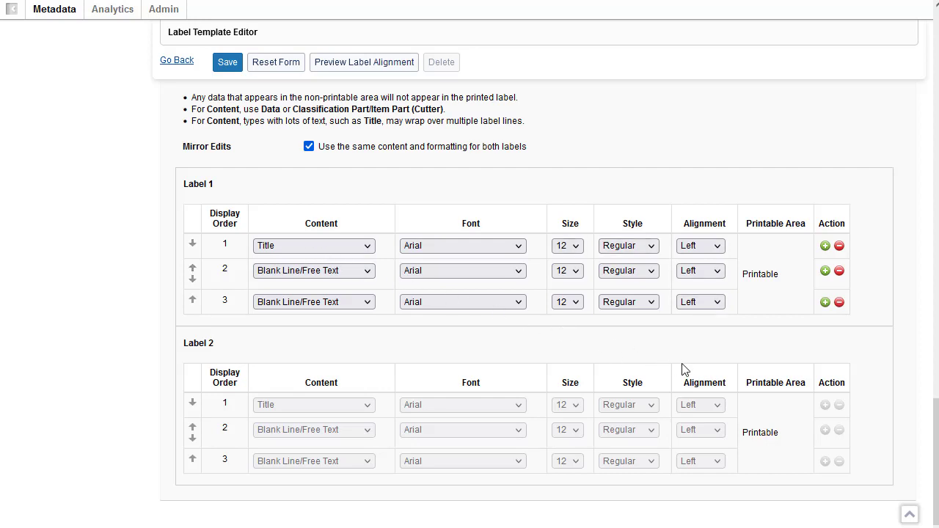
left_click(228, 64)
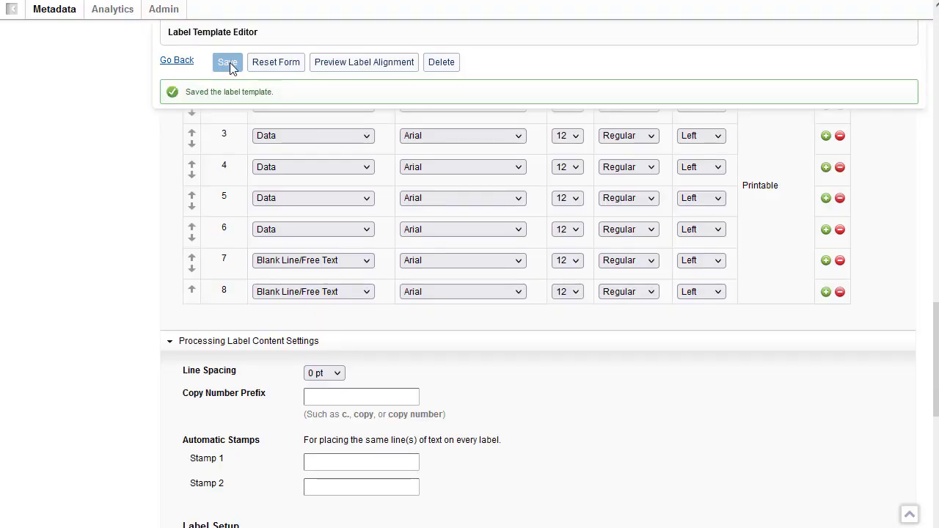
Step: Return to the label templates list, reopen SL4 and preview its label alignment
left_click(180, 62)
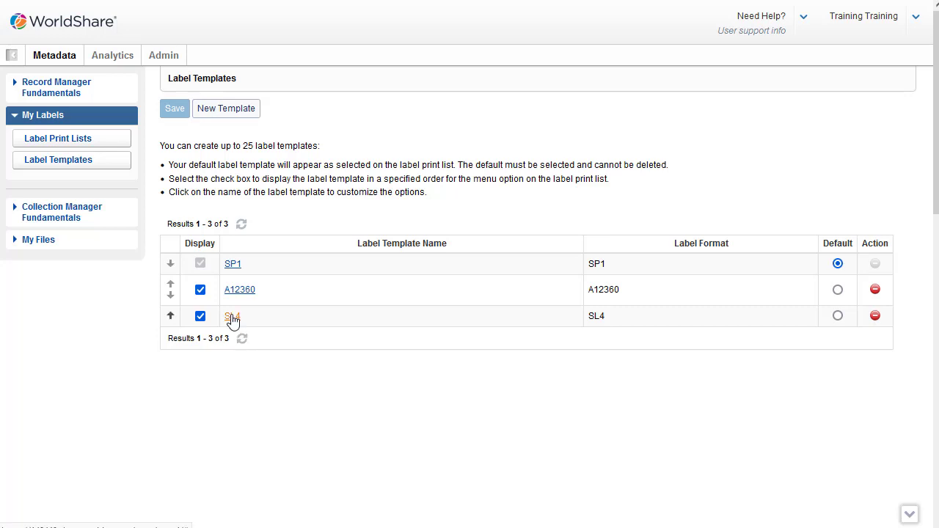
left_click(232, 317)
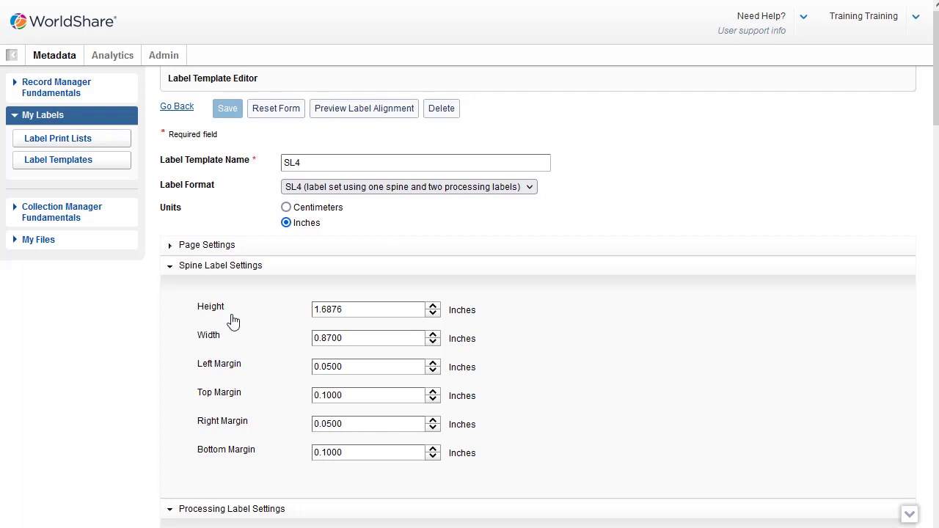
left_click(386, 111)
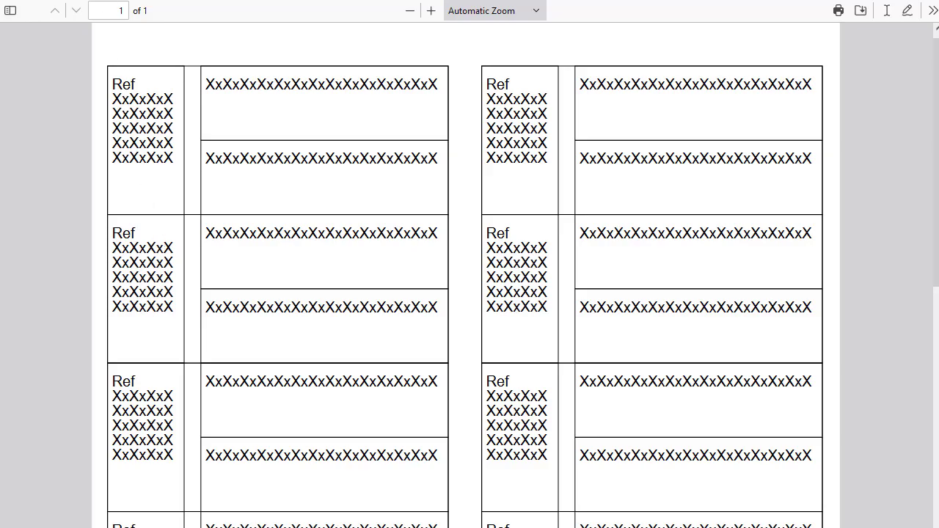
left_click(158, 1)
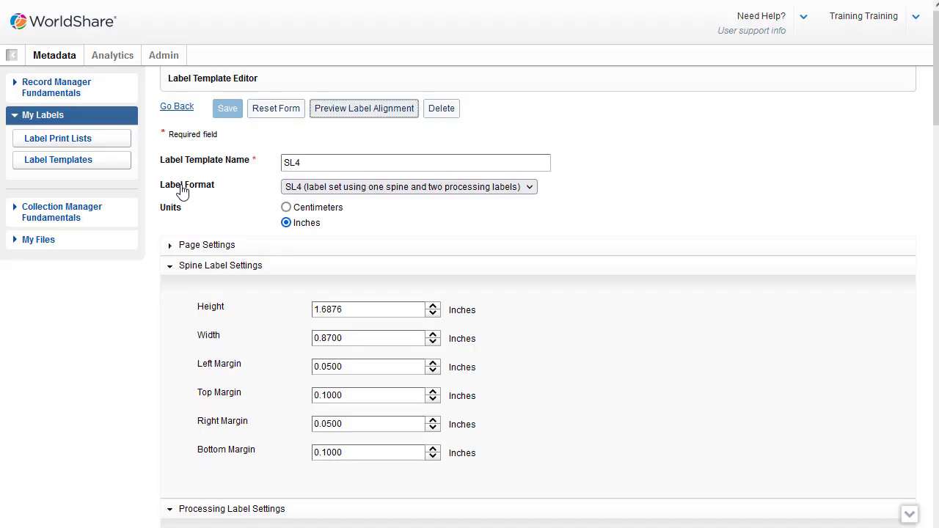
Step: Open the Main label print list and set its layout's label template to SL4
left_click(83, 145)
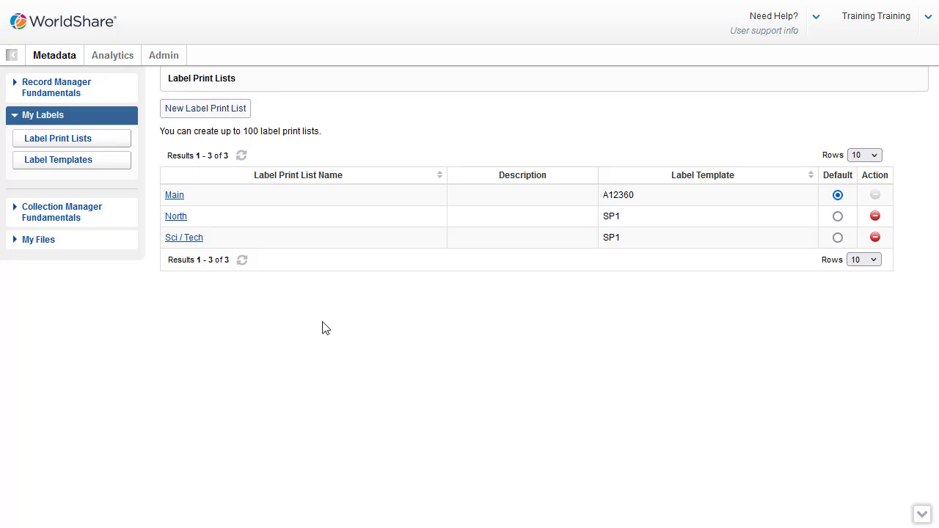
left_click(177, 196)
scroll(394, 328, "down", 1)
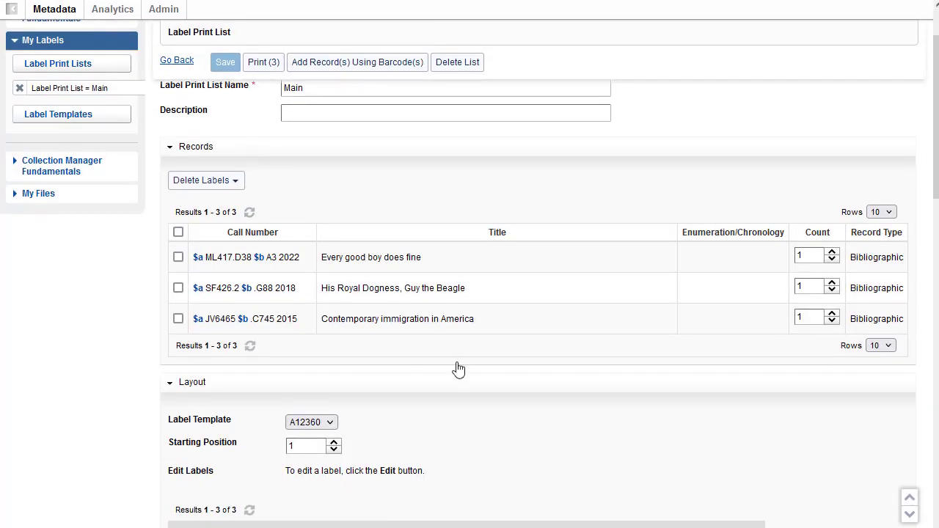
scroll(458, 368, "down", 2)
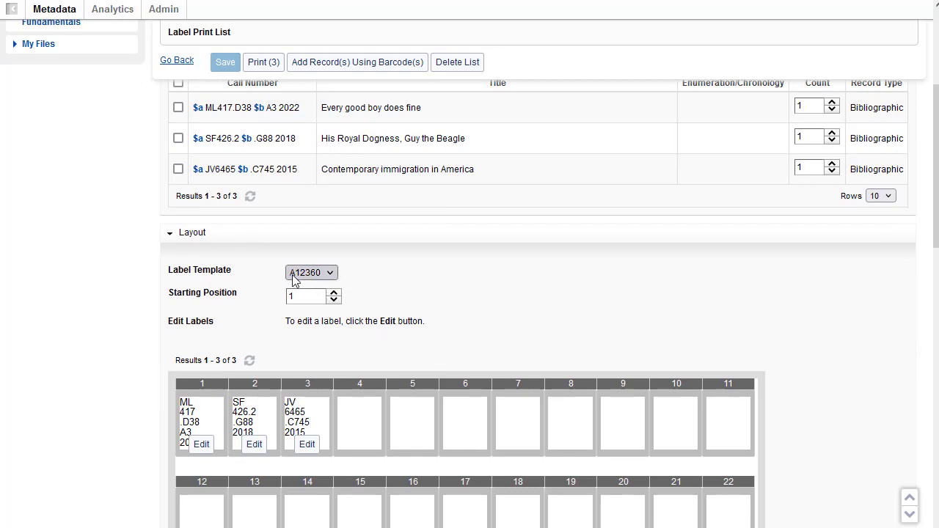
left_click(331, 274)
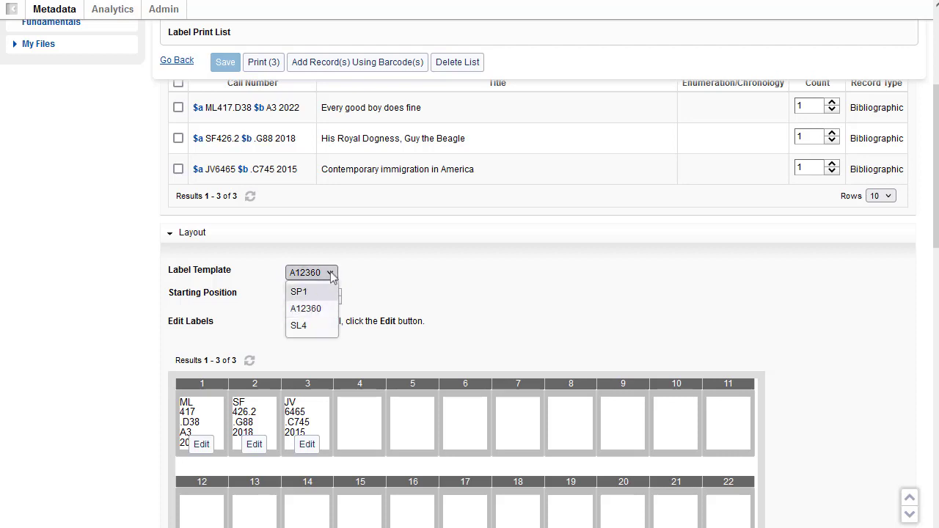
left_click(331, 274)
left_click(331, 274)
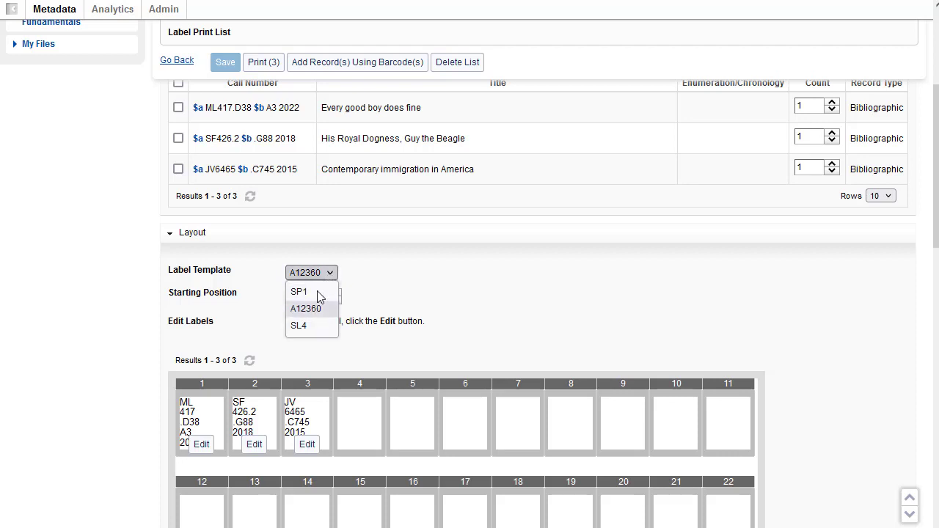
left_click(298, 328)
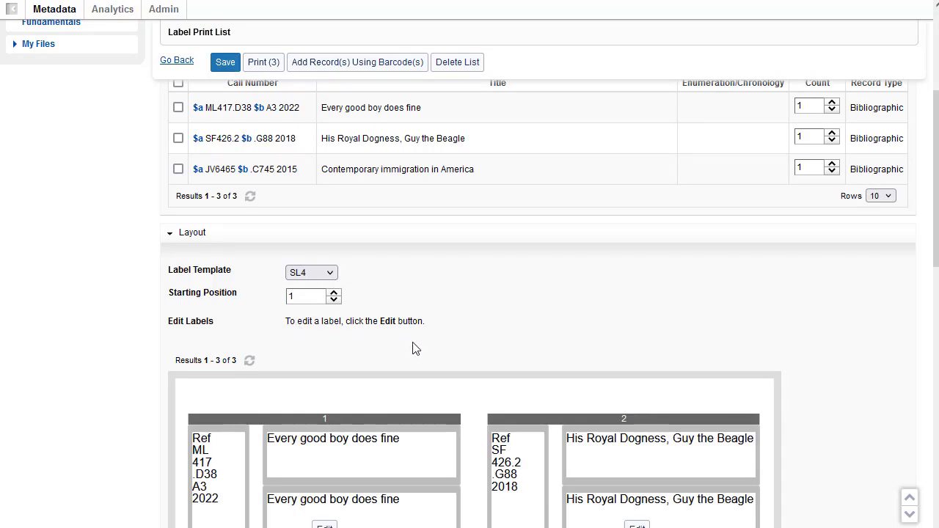
Step: Set the starting position of the Main print list's layout to 3
scroll(412, 347, "down", 2)
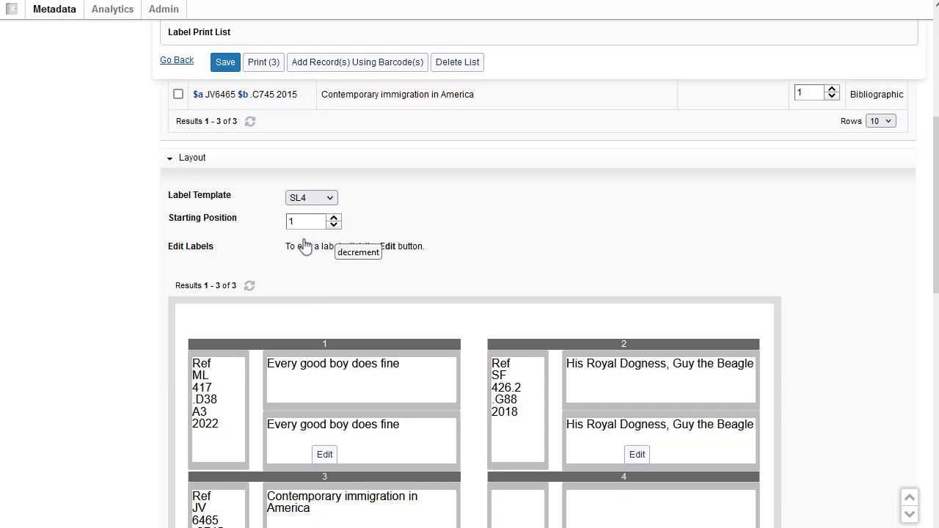
left_click(335, 226)
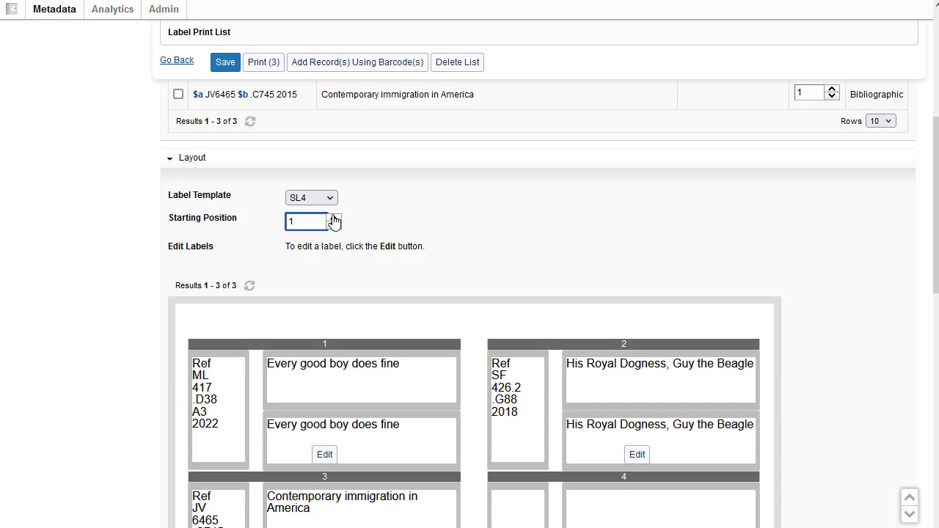
left_click(334, 218)
left_click(334, 218)
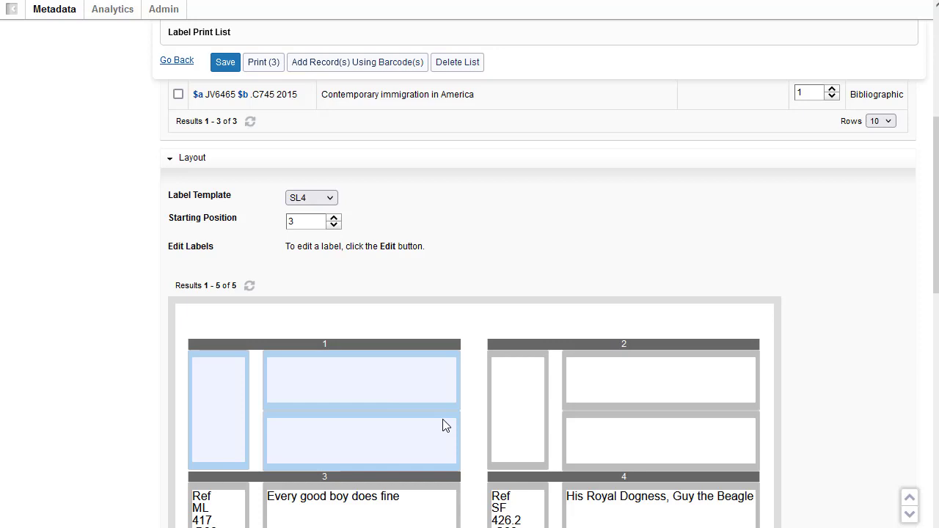
Step: Open the label set for "Every good boy does fine" for editing and set the spine label's fifth line to A35
scroll(445, 426, "down", 2)
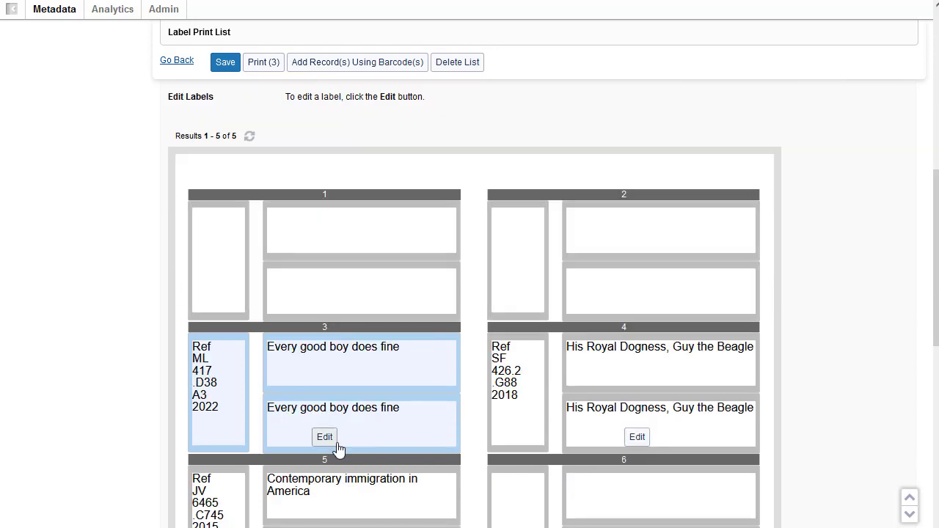
scroll(339, 449, "down", 1)
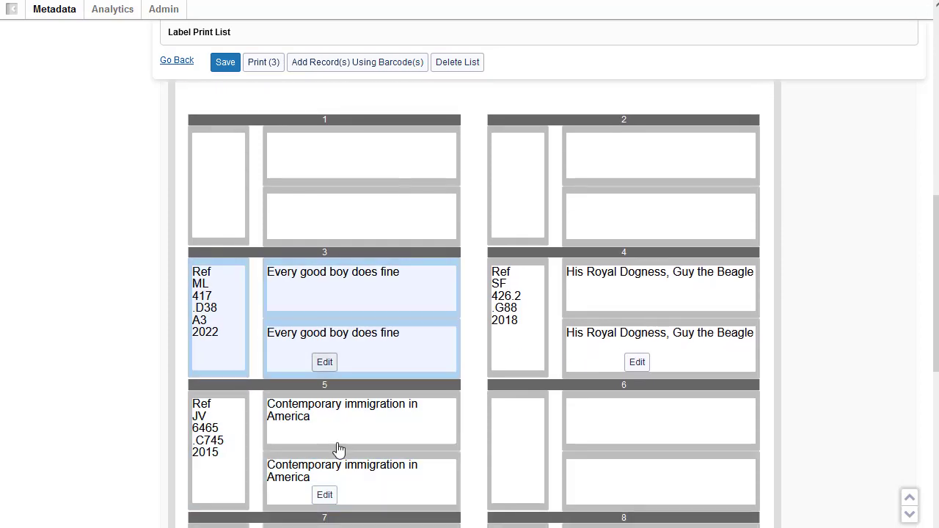
left_click(339, 449)
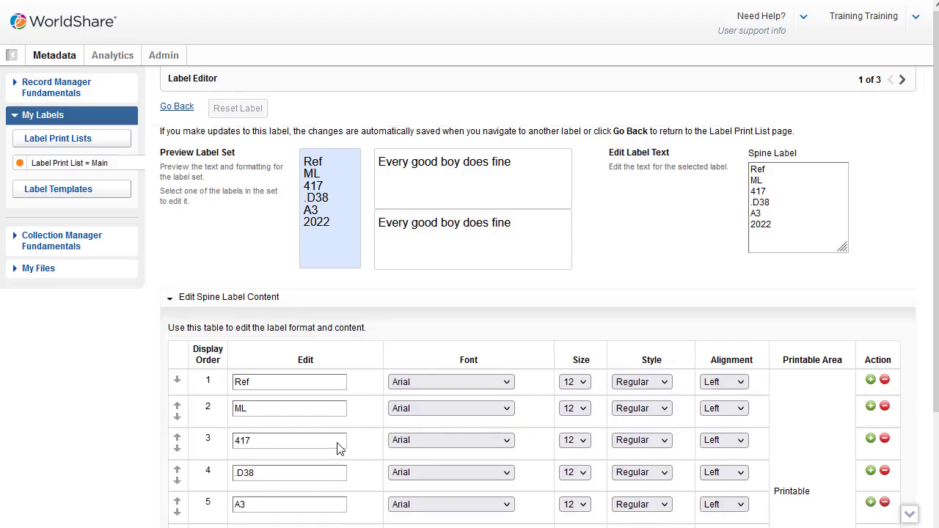
left_click(764, 213)
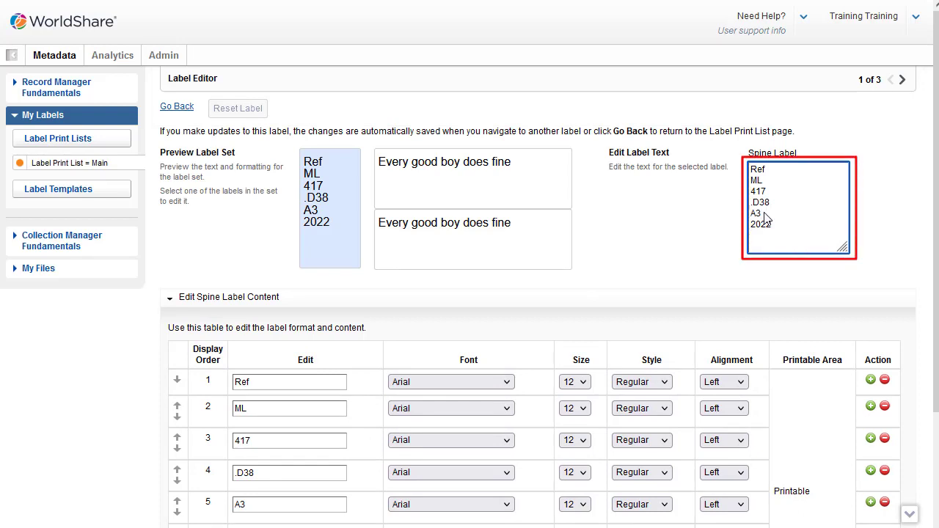
type("5")
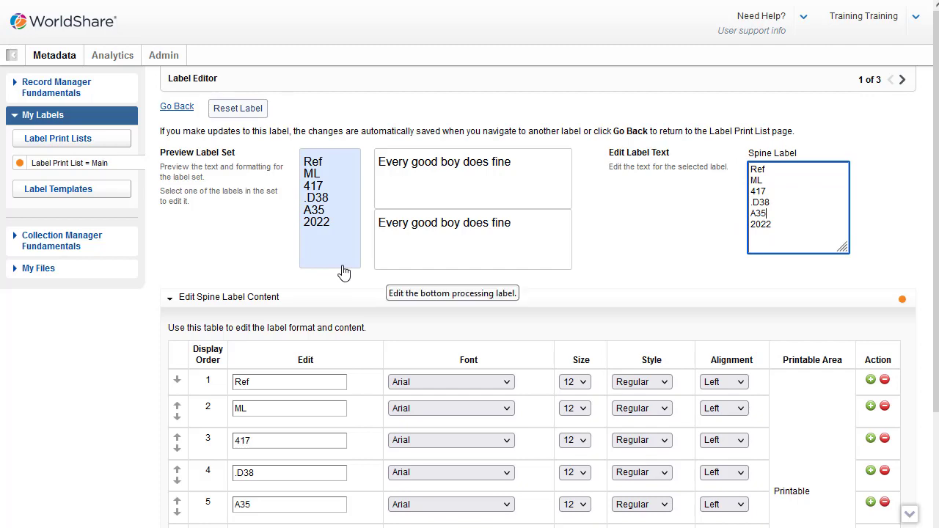
Step: Leave the label editor and return to the Main label print list, keeping the edited spine label
scroll(344, 273, "down", 2)
scroll(344, 273, "up", 2)
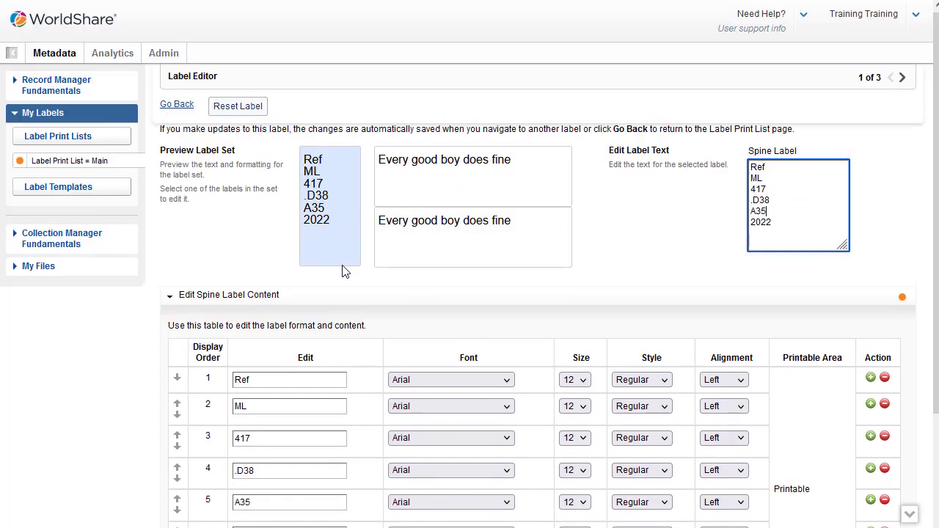
left_click(179, 107)
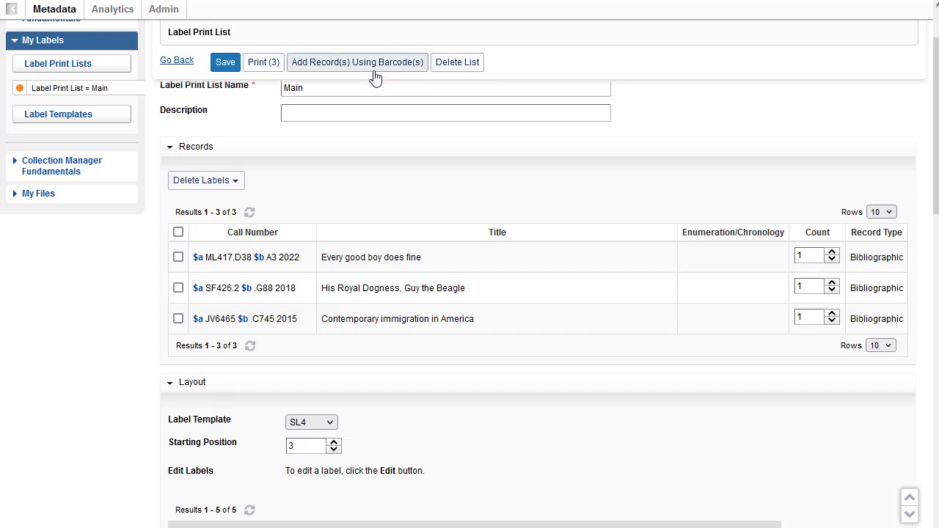
scroll(92, 308, "up", 2)
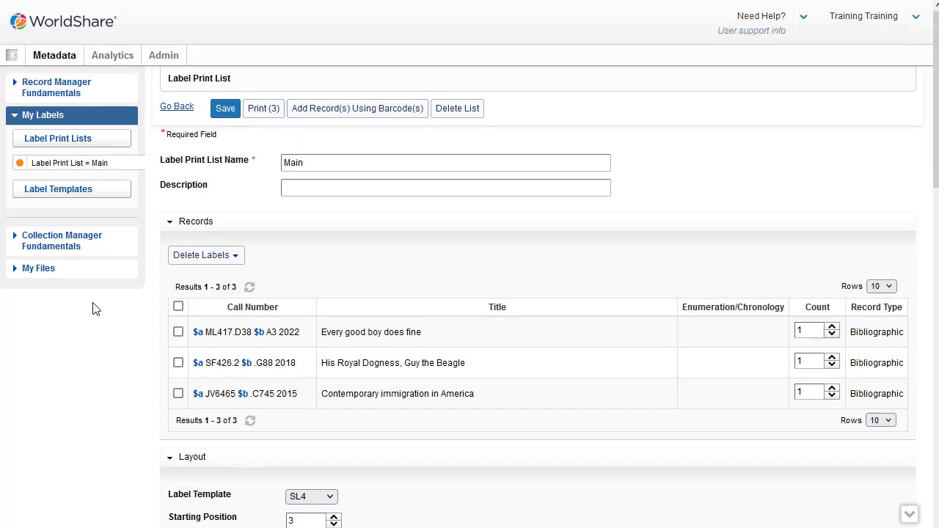
Step: Search all WorldCat bibliographic records for OCLC number 457151134 and open the "Booms and busts" record
left_click(53, 87)
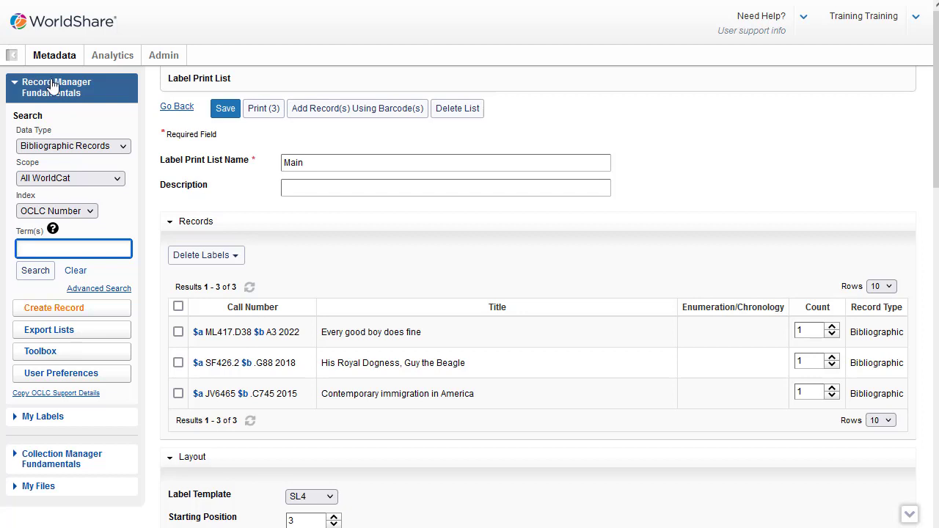
left_click(53, 250)
type("457151134")
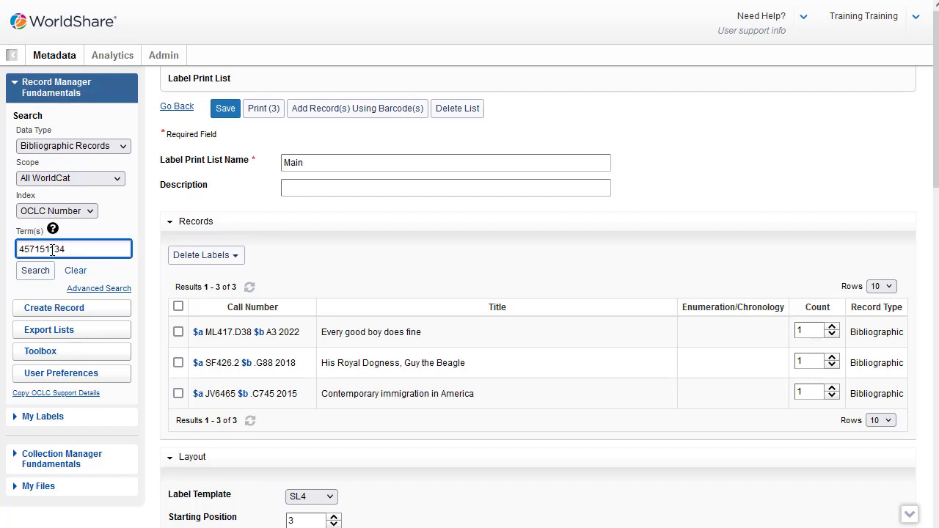
left_click(37, 275)
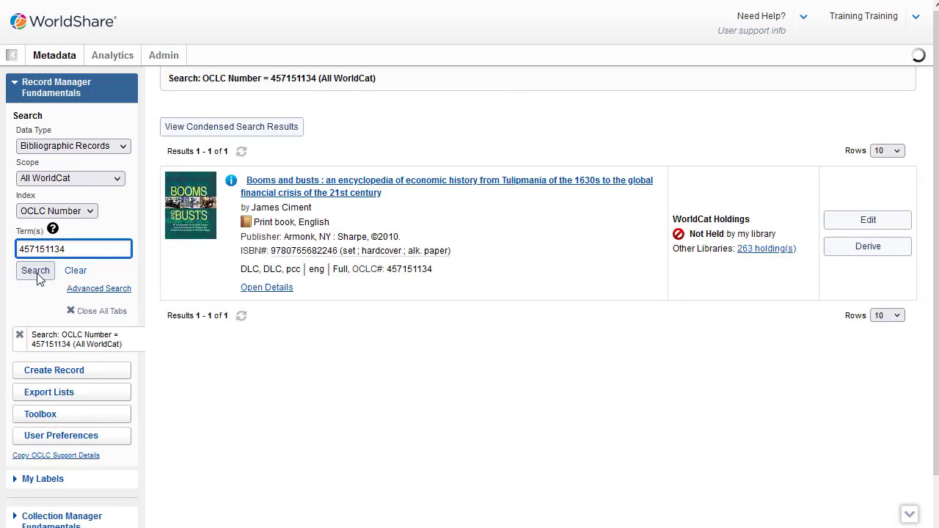
left_click(313, 184)
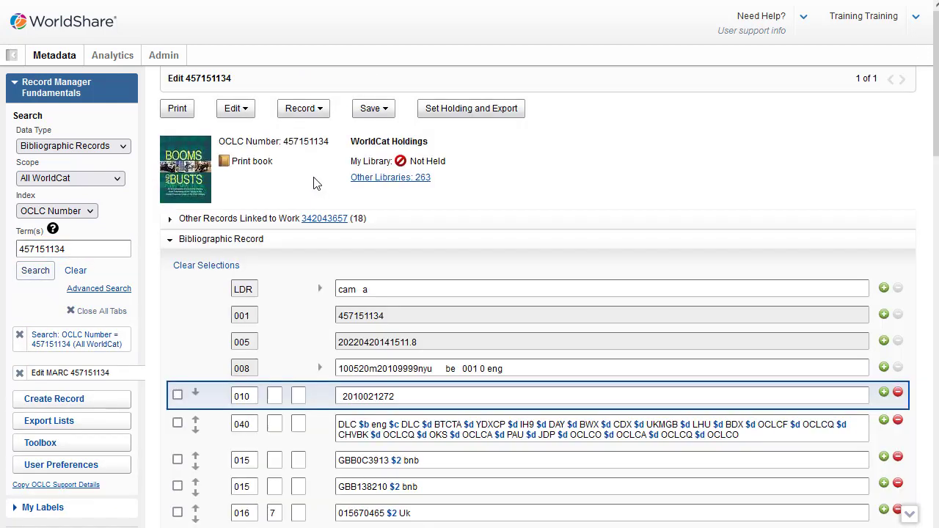
Step: Check the record's 090 and 050 call number fields, and send the record to the Main label print list
scroll(479, 361, "down", 3)
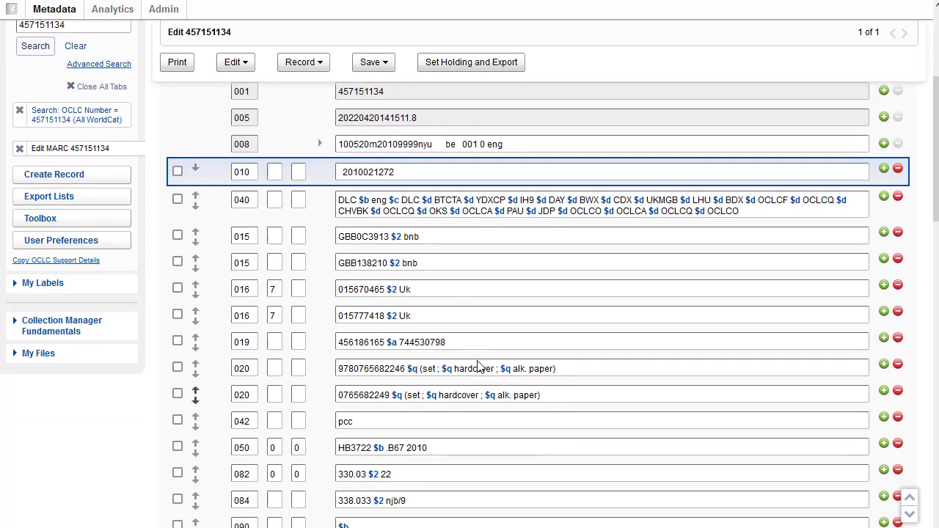
scroll(478, 361, "down", 1)
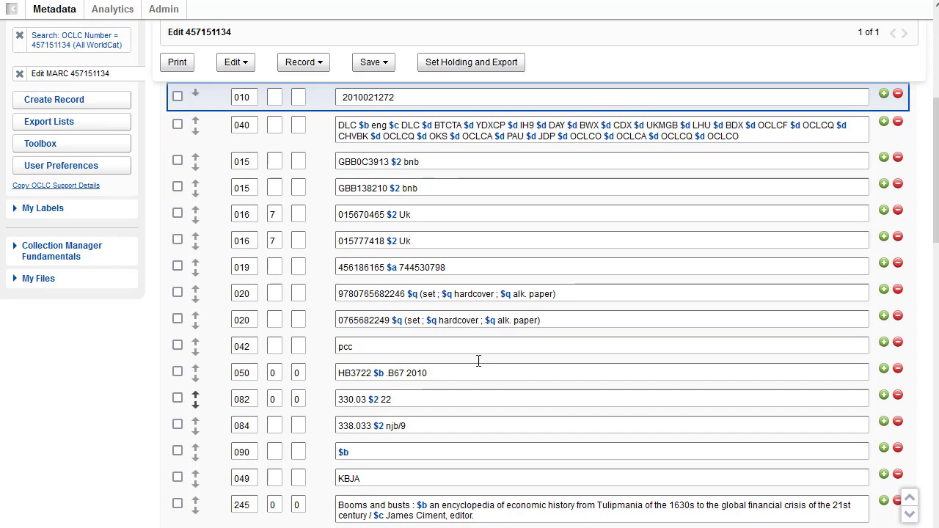
double_click(254, 452)
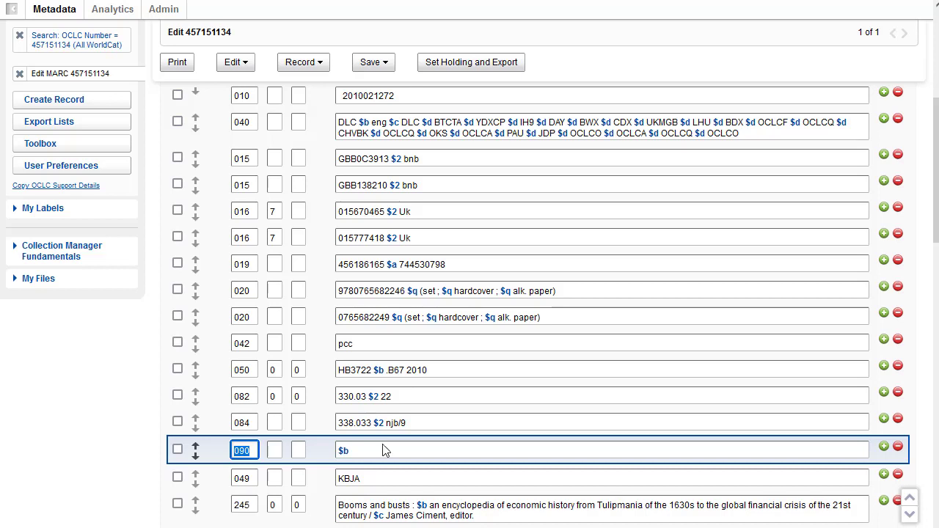
left_click(253, 372)
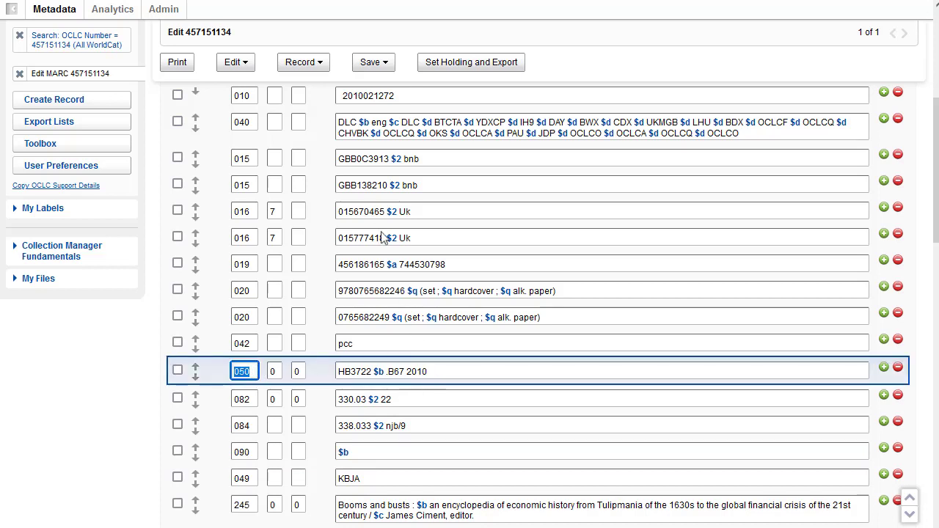
left_click(323, 65)
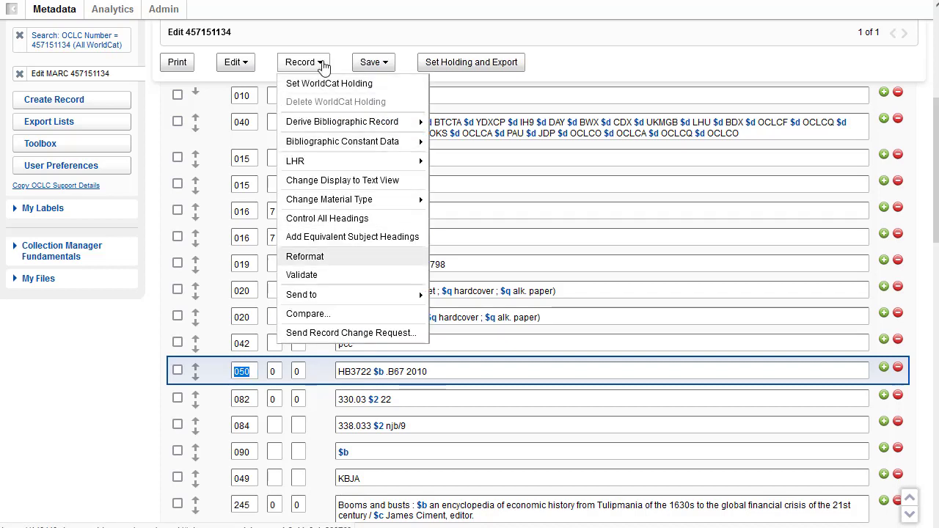
mouse_move(411, 295)
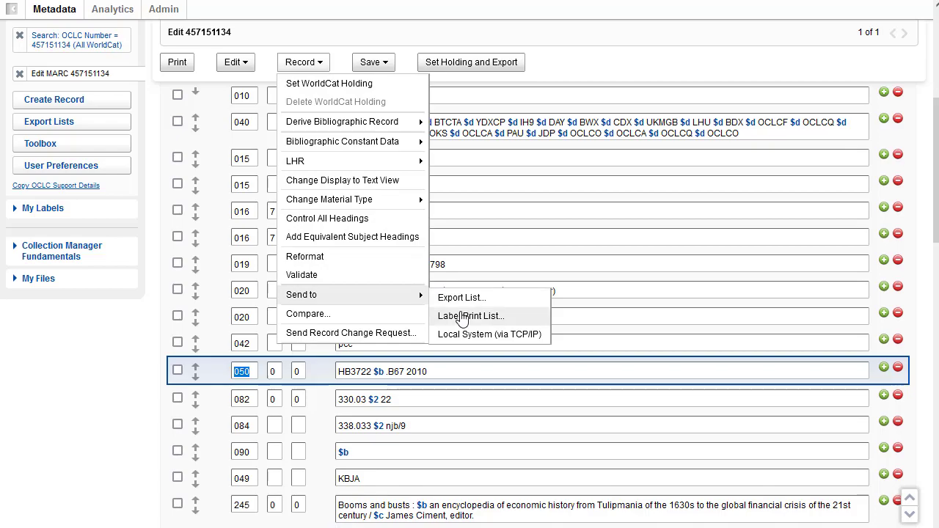
left_click(462, 316)
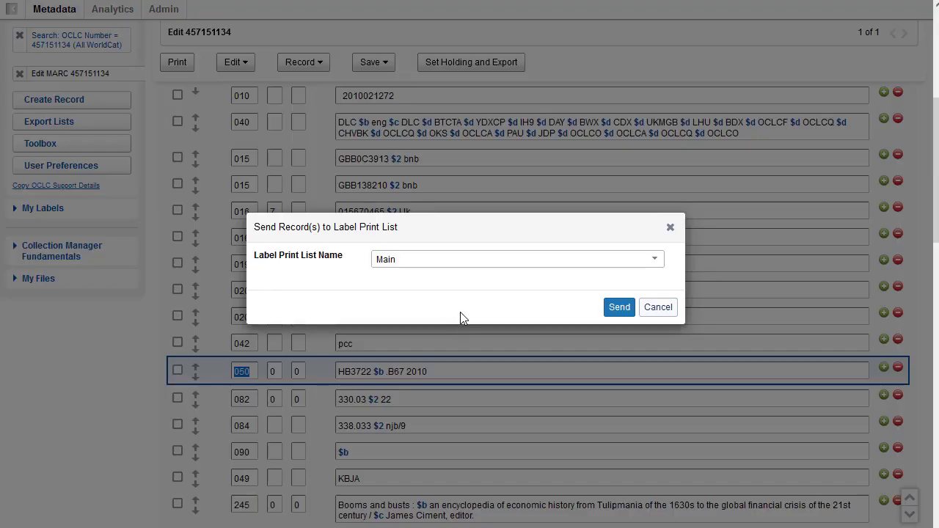
left_click(657, 262)
left_click(657, 262)
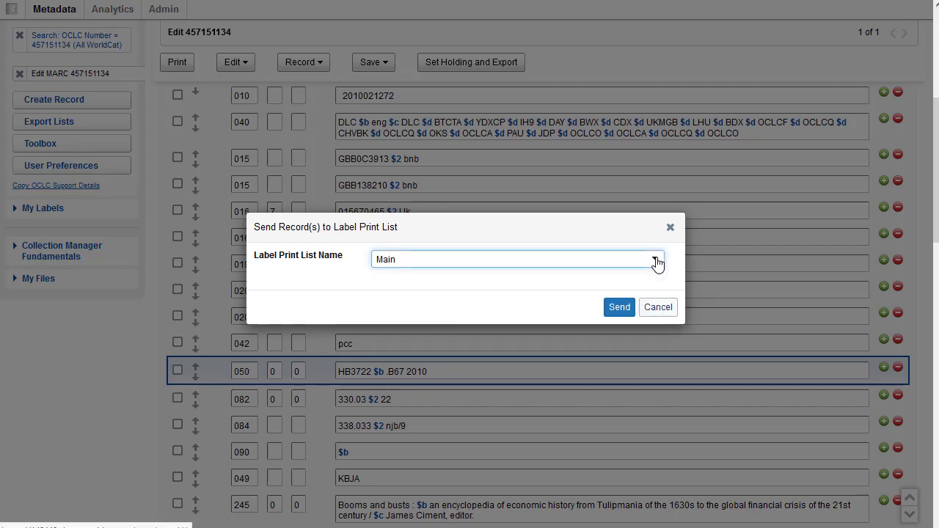
left_click(619, 310)
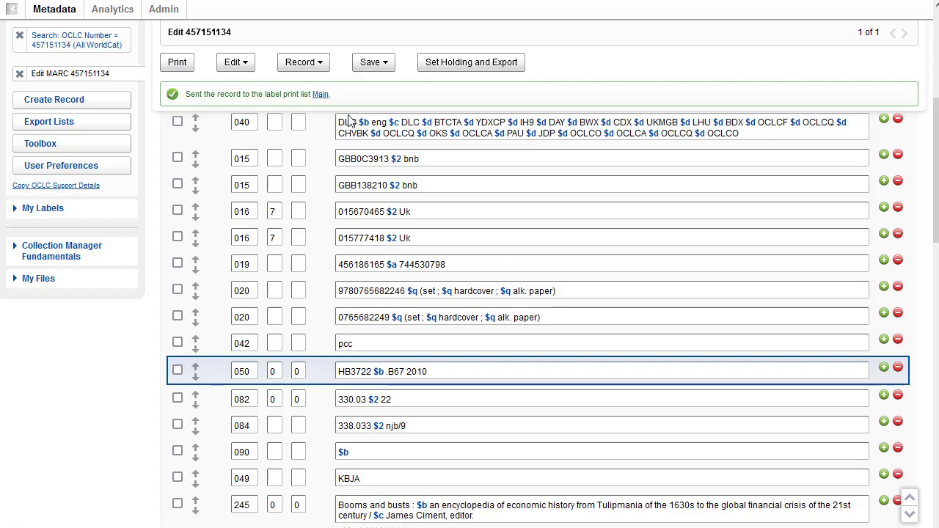
Step: Open the Main label print list and set the label count for "Booms and busts" to 2
left_click(323, 95)
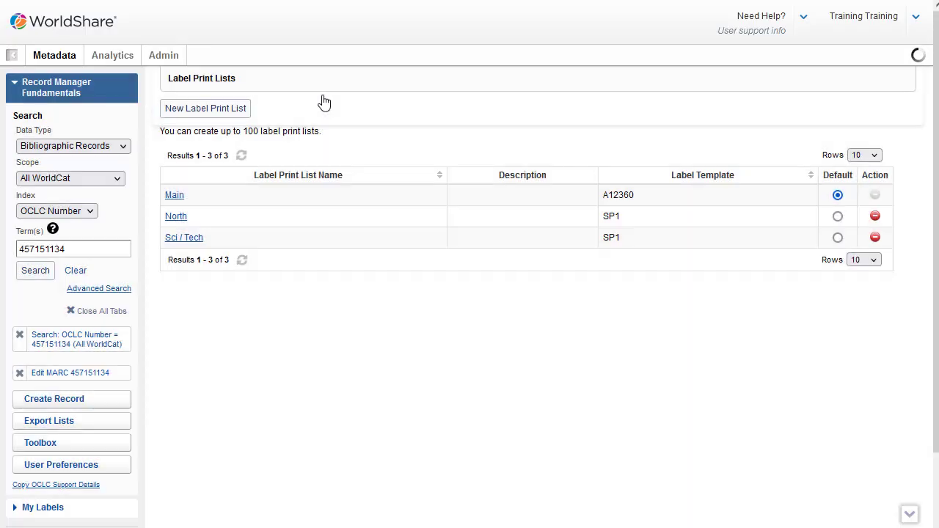
scroll(325, 104, "down", 1)
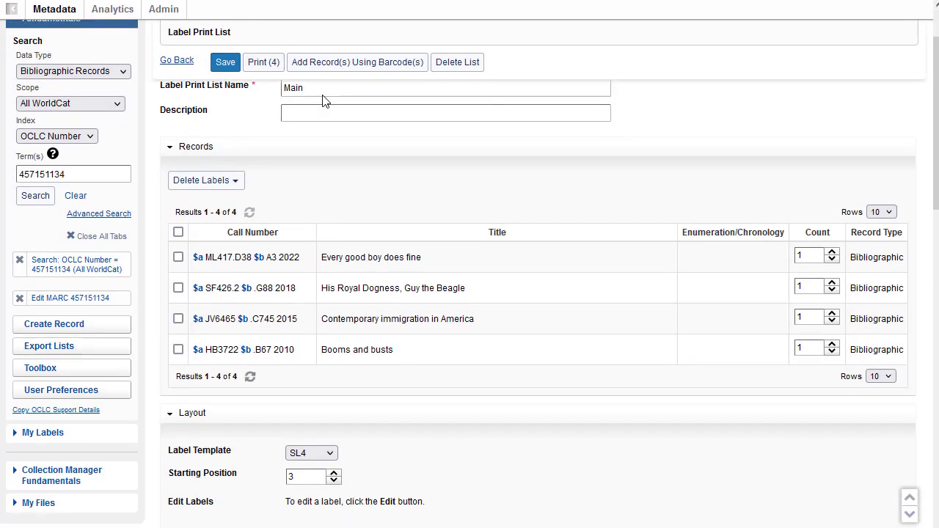
left_click_drag(396, 354, 324, 350)
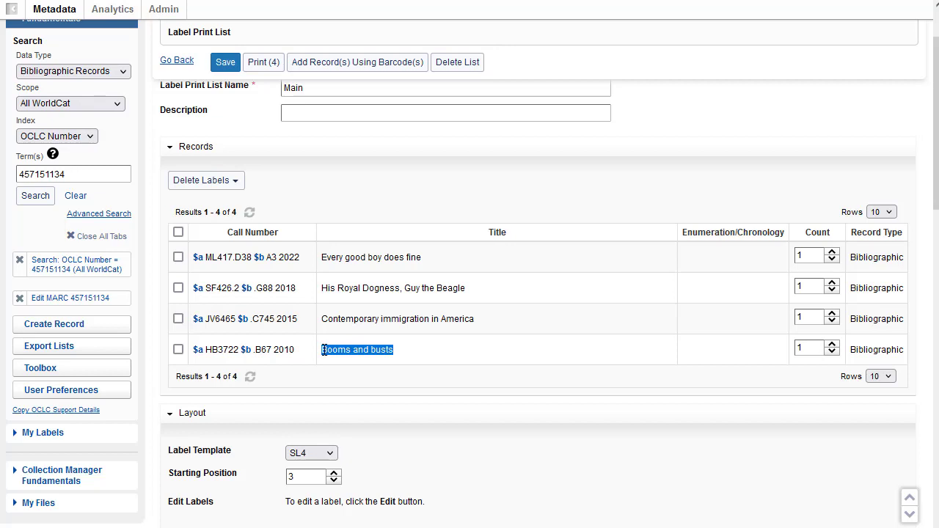
left_click(832, 345)
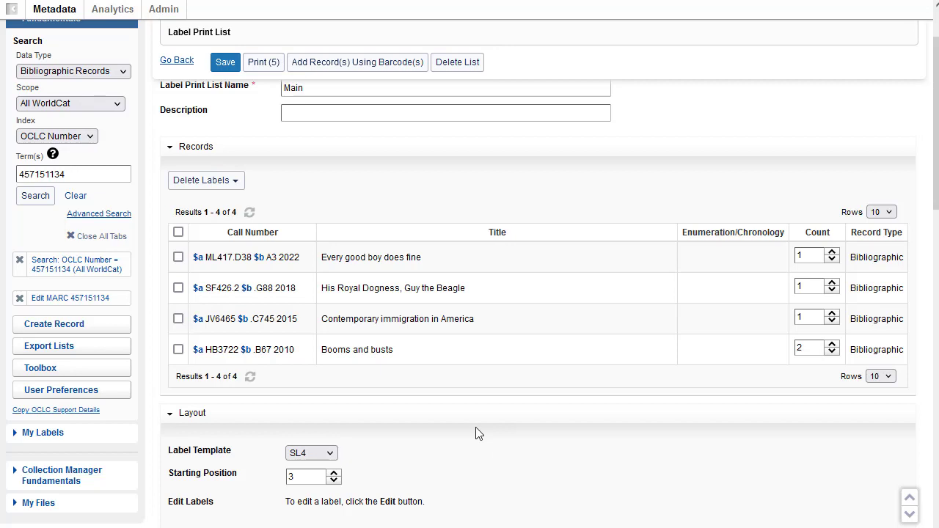
Step: Review the label sheet layout of the Main print list and generate its printable label page
scroll(475, 433, "down", 4)
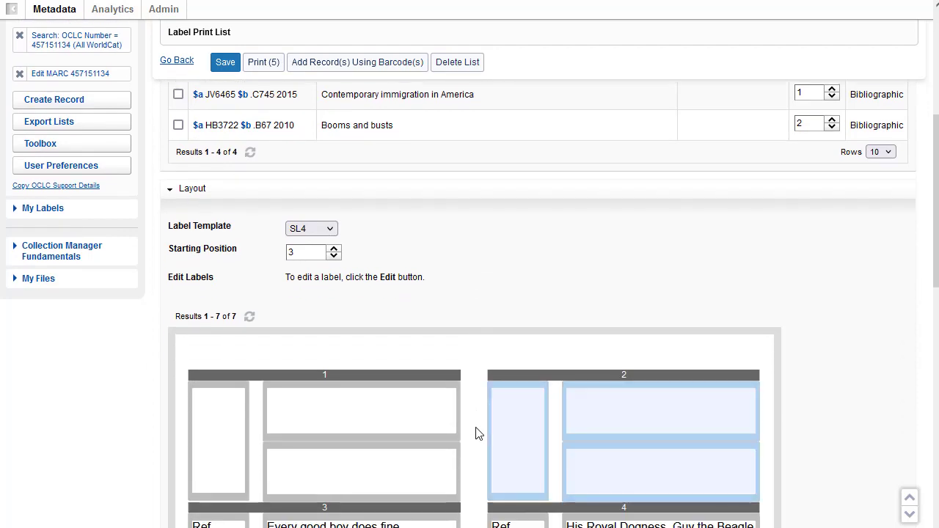
scroll(476, 434, "down", 3)
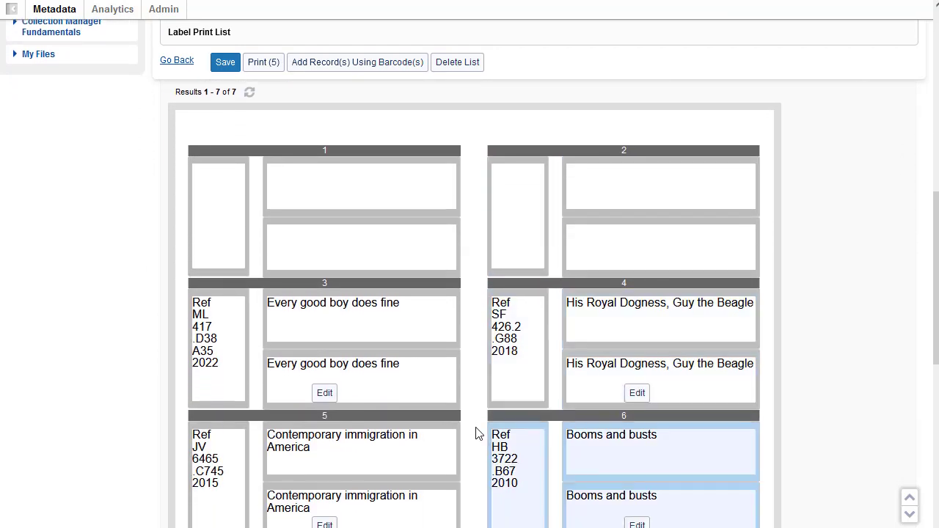
scroll(476, 434, "down", 1)
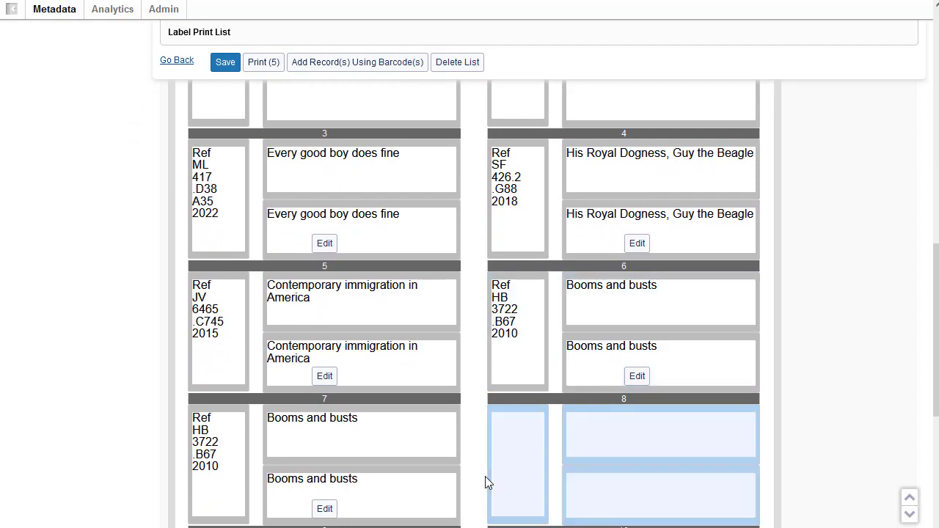
scroll(485, 477, "up", 4)
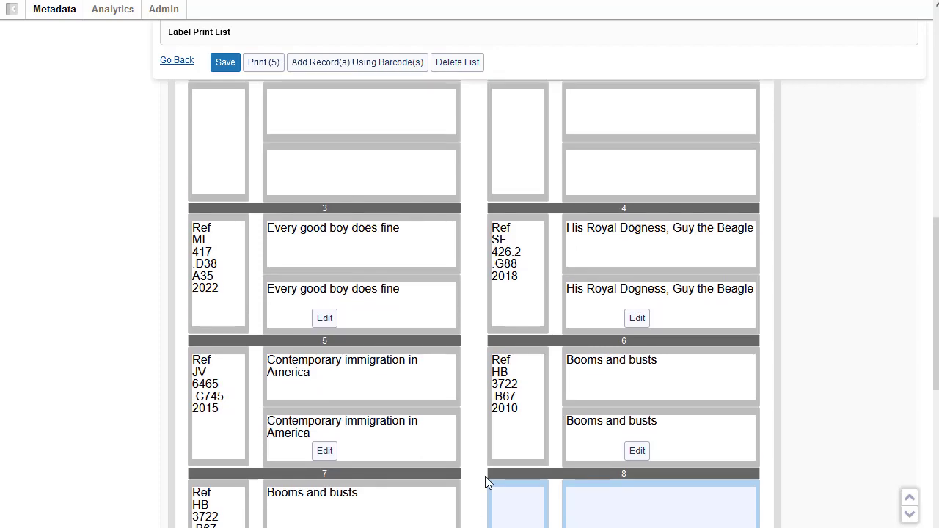
scroll(485, 482, "up", 5)
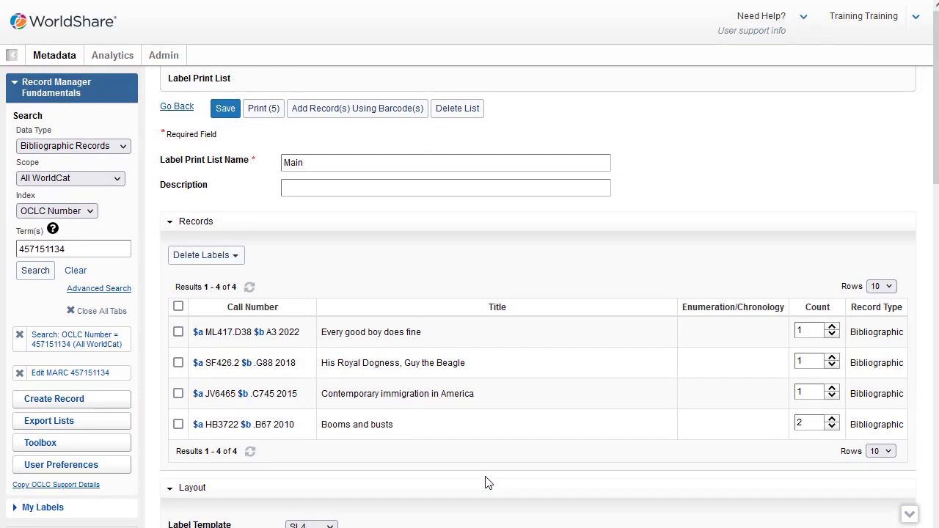
left_click(263, 108)
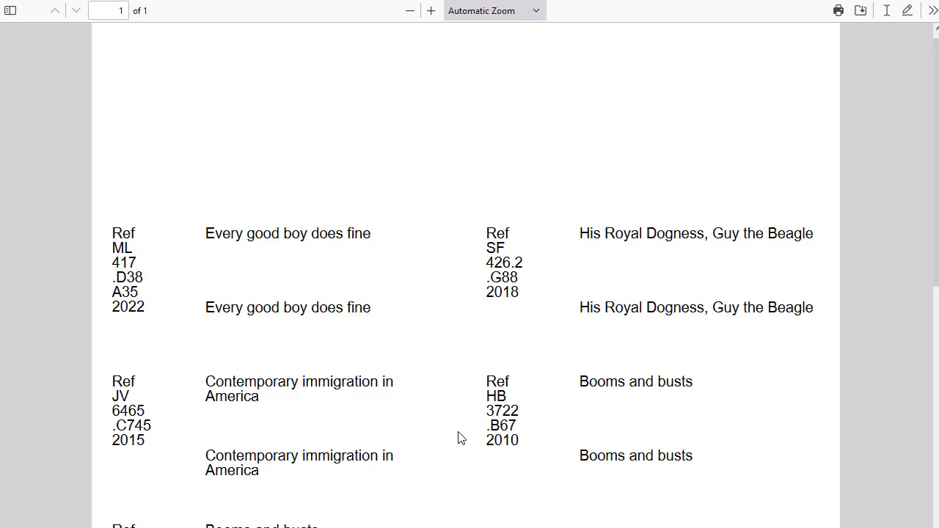
scroll(461, 438, "down", 3)
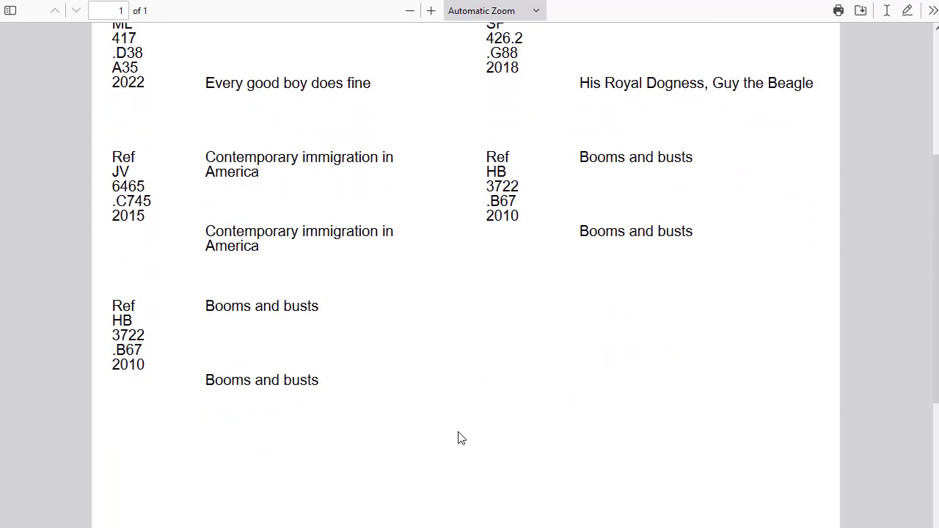
scroll(461, 438, "up", 3)
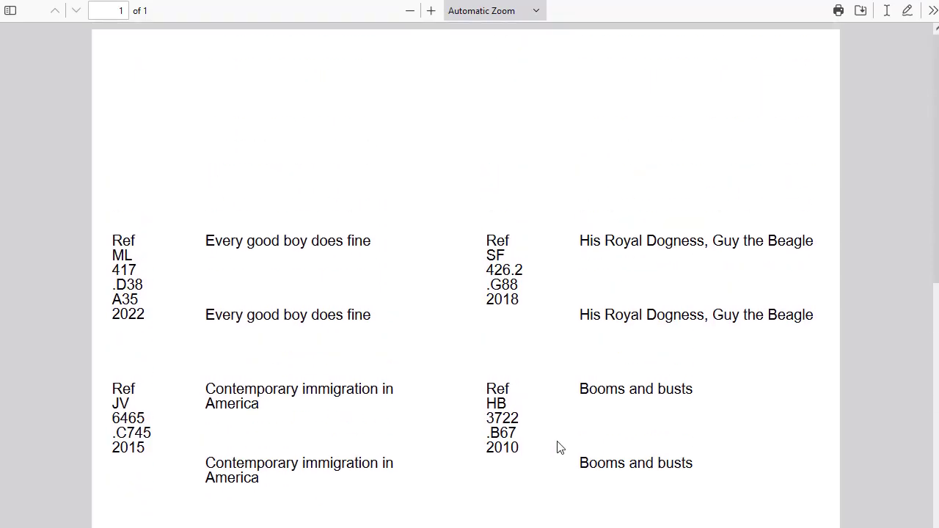